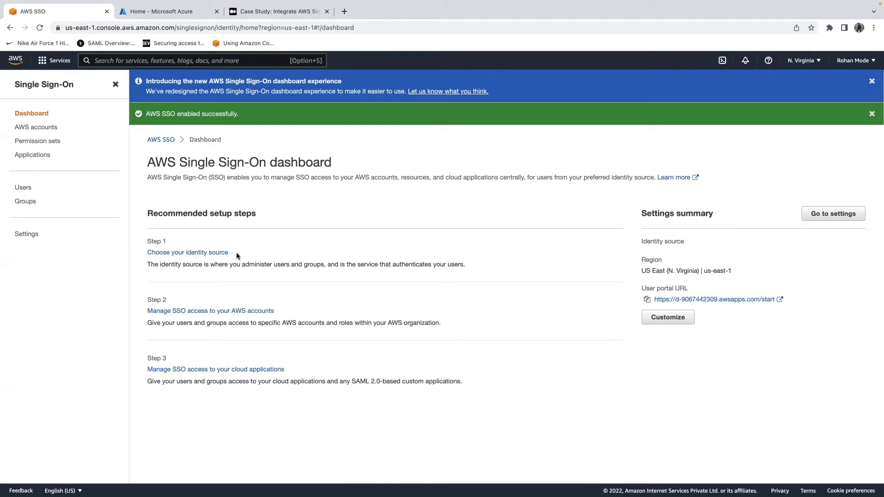
Step: Open AWS SSO's identity source settings and start the Change identity source wizard
left_click(189, 253)
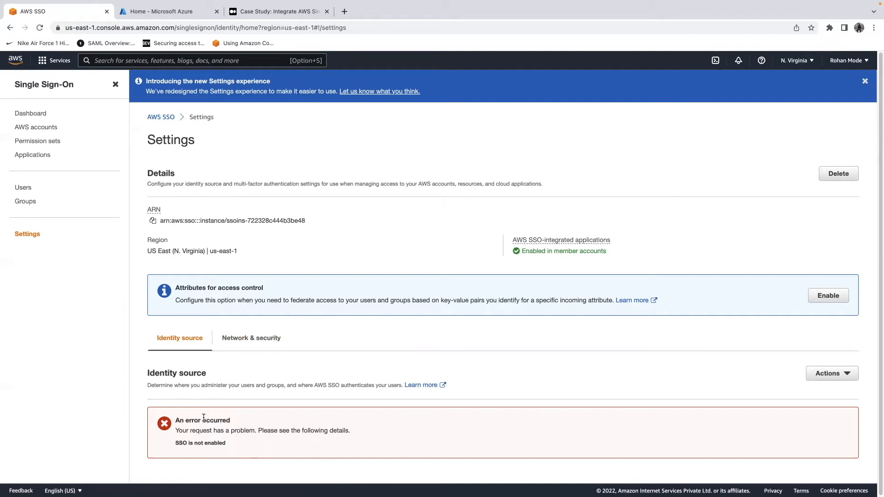
left_click(40, 29)
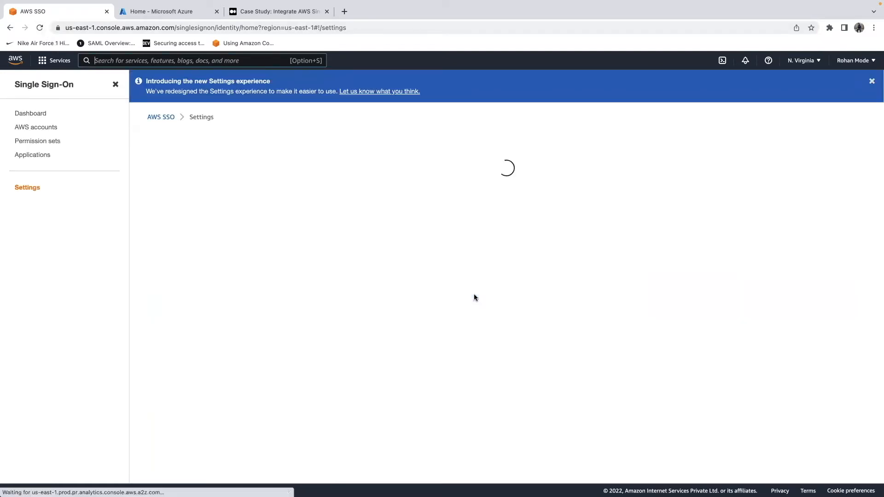
scroll(378, 355, "down", 2)
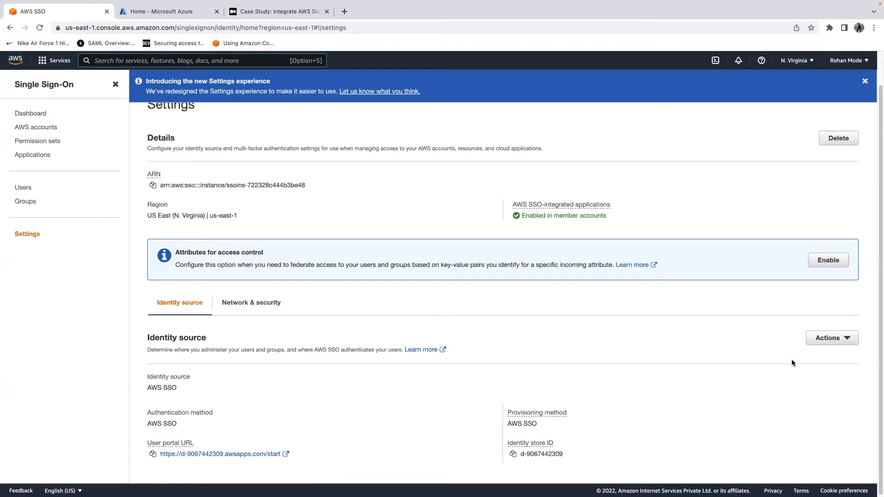
left_click(834, 341)
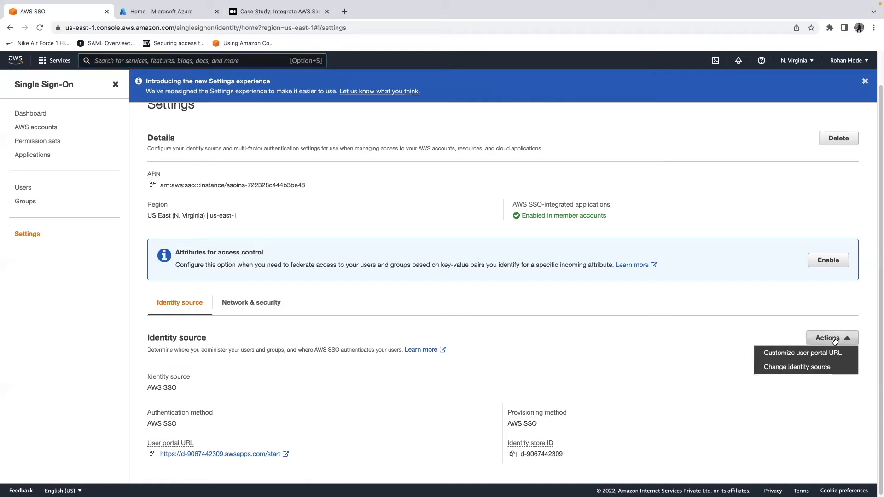
left_click(799, 368)
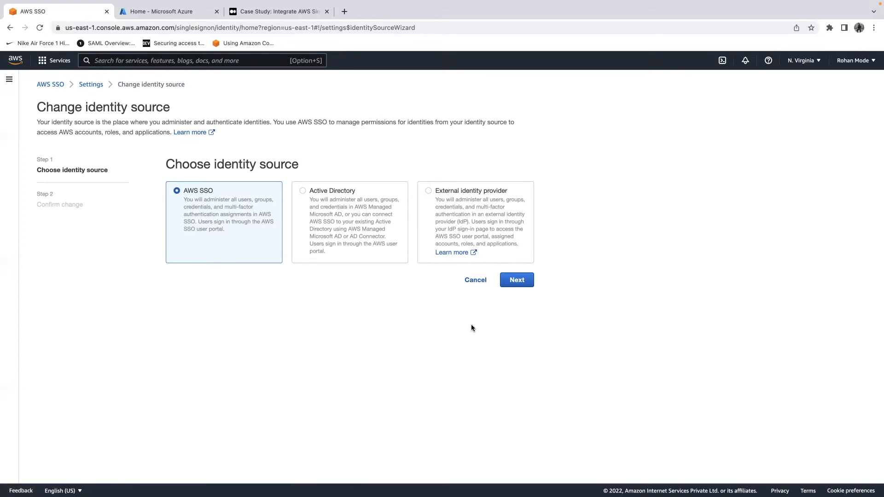
Step: Choose External identity provider as the source and download the AWS SSO metadata file
left_click(483, 213)
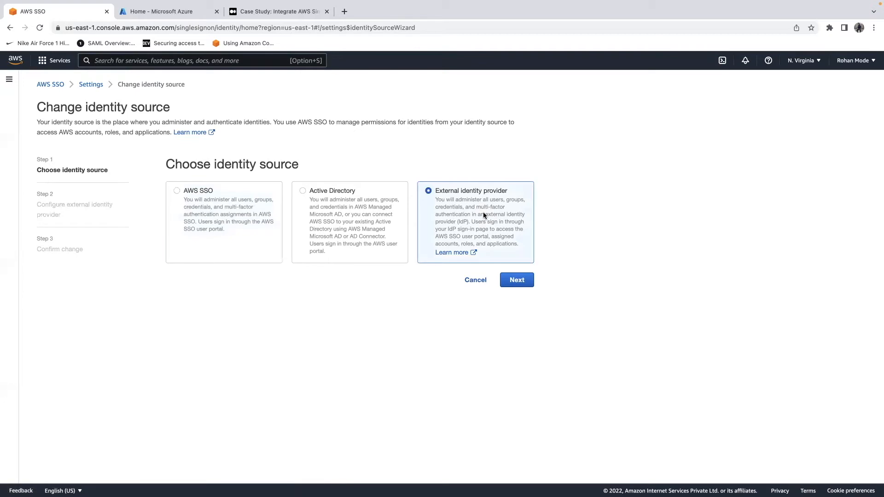
left_click(511, 279)
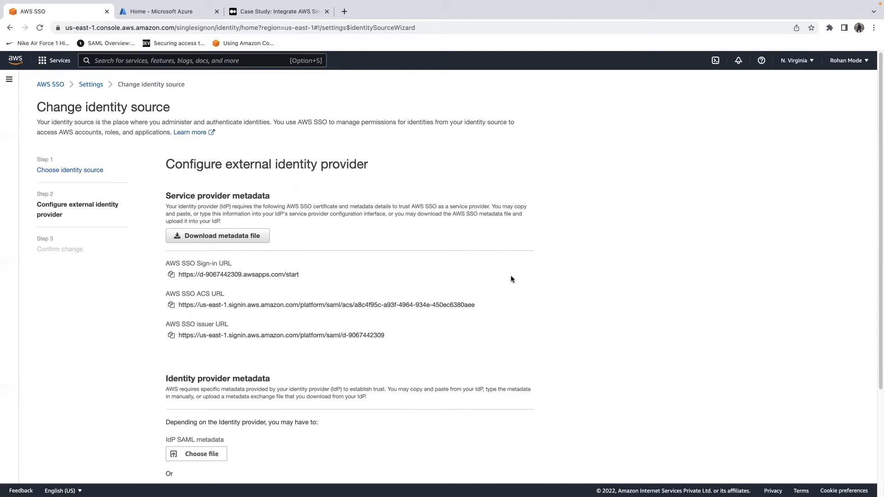
left_click(225, 238)
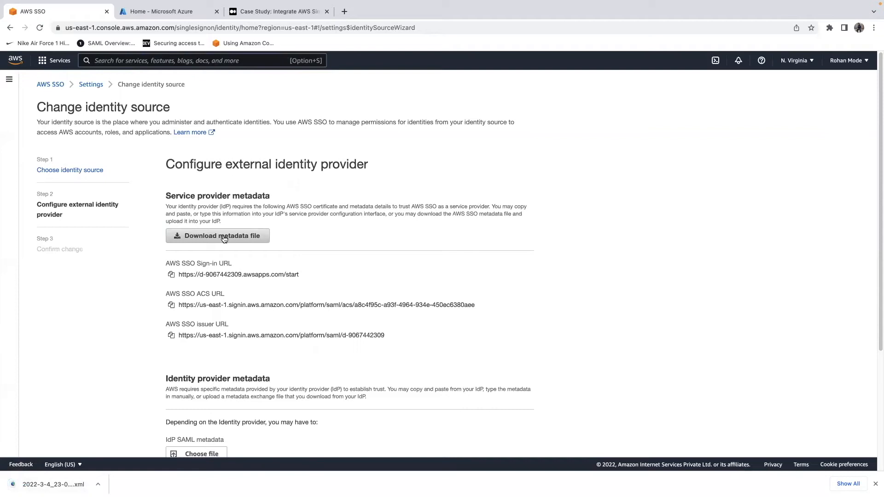
left_click(158, 13)
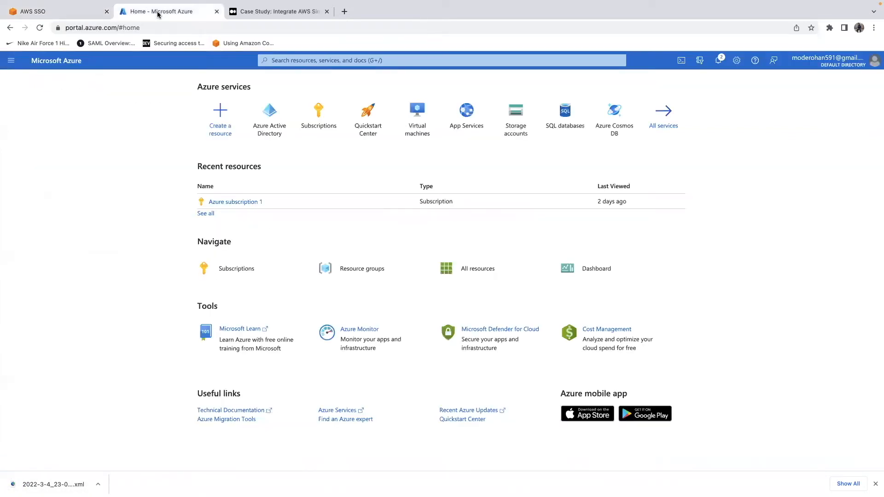
Step: Find 'aws sin' in the Azure AD gallery and create the AWS Single Sign-on enterprise application
left_click(272, 121)
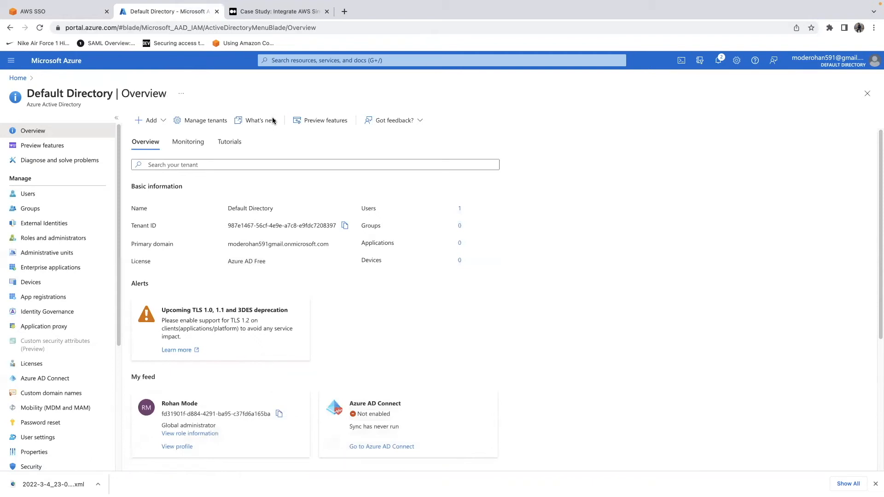
left_click(146, 120)
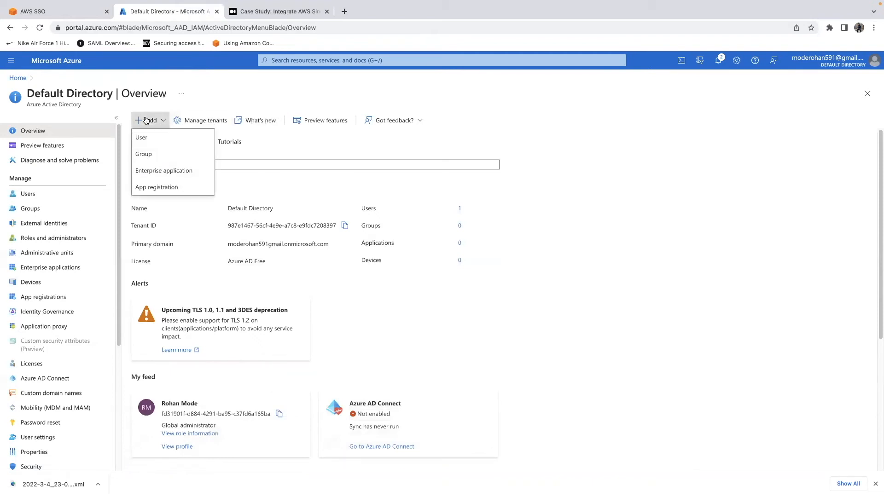
left_click(169, 174)
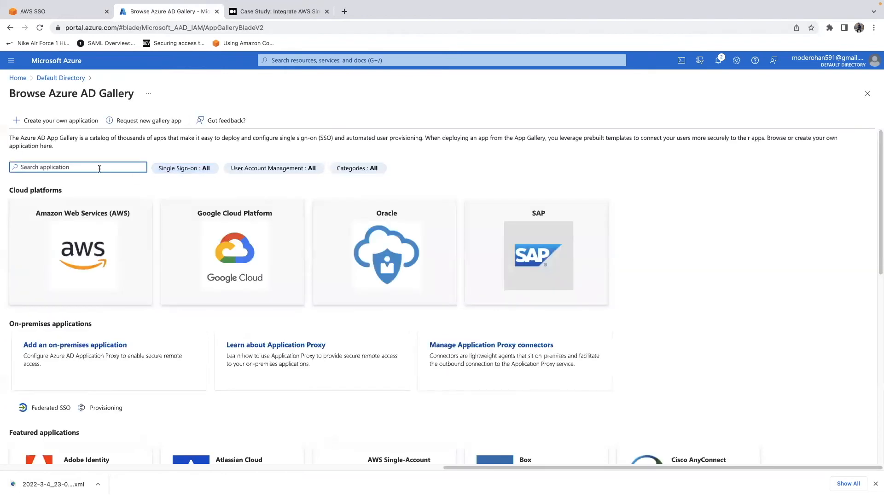
type("aws sin")
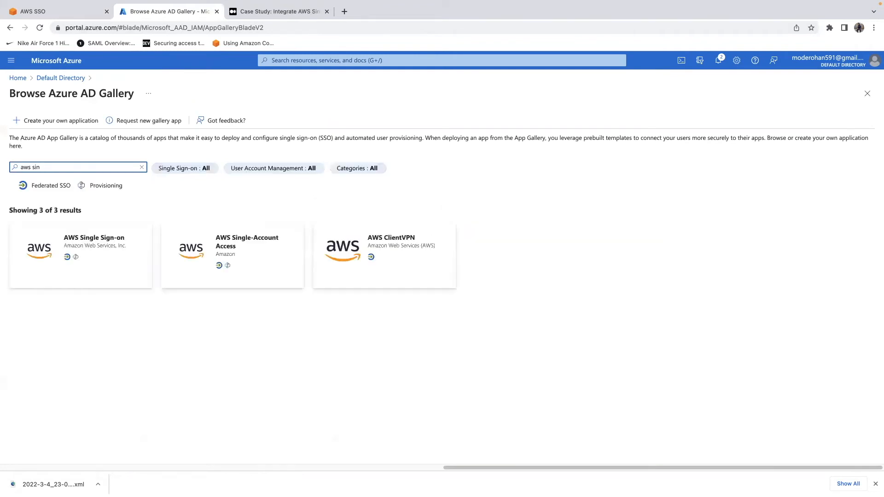
left_click(83, 238)
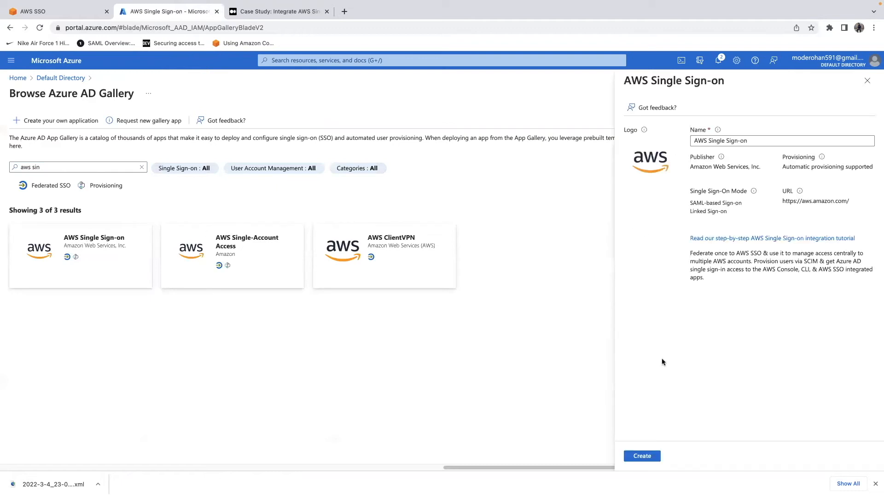
left_click(647, 456)
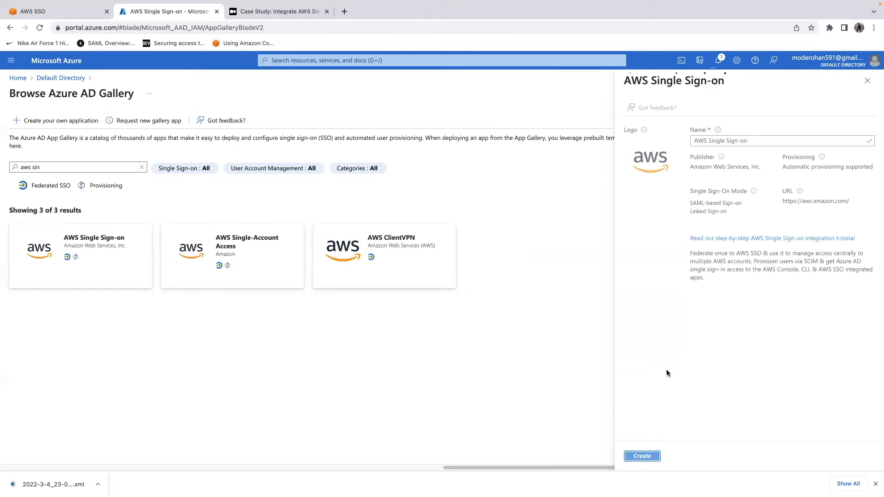
left_click(65, 14)
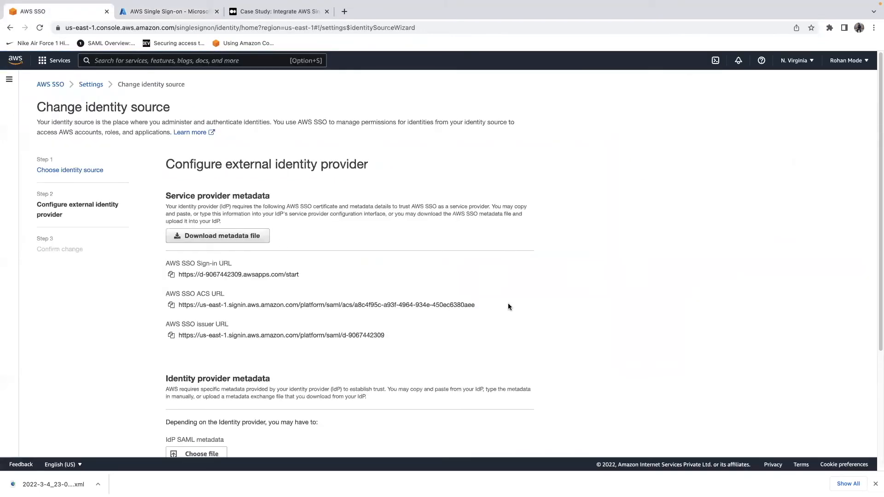
scroll(507, 303, "down", 2)
scroll(509, 305, "down", 2)
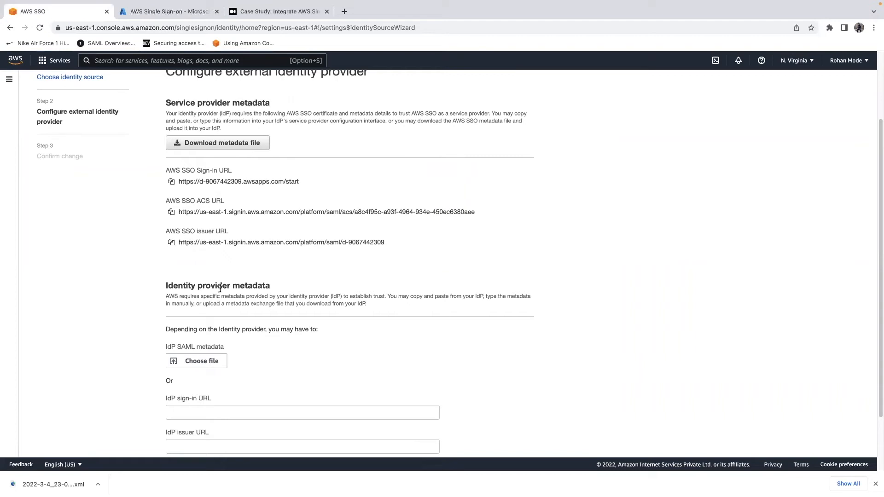
Step: Pick SAML as the AWS Single Sign-on app's single sign-on method
left_click(170, 12)
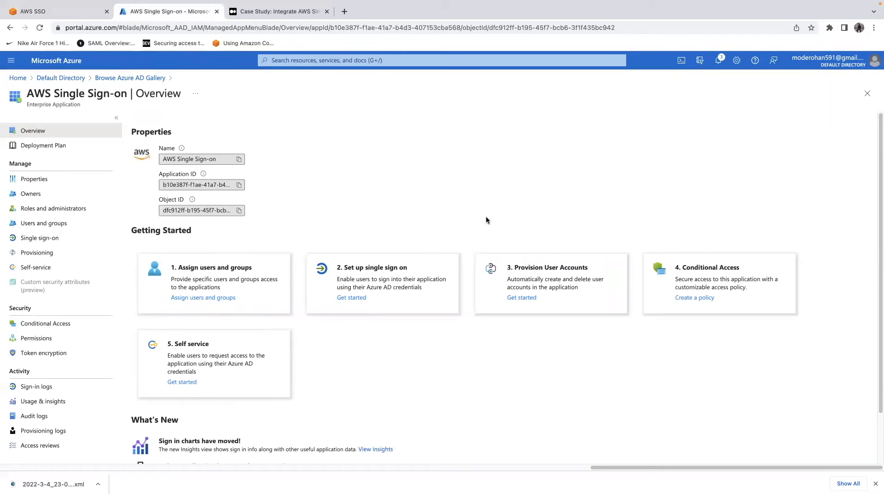
left_click(38, 239)
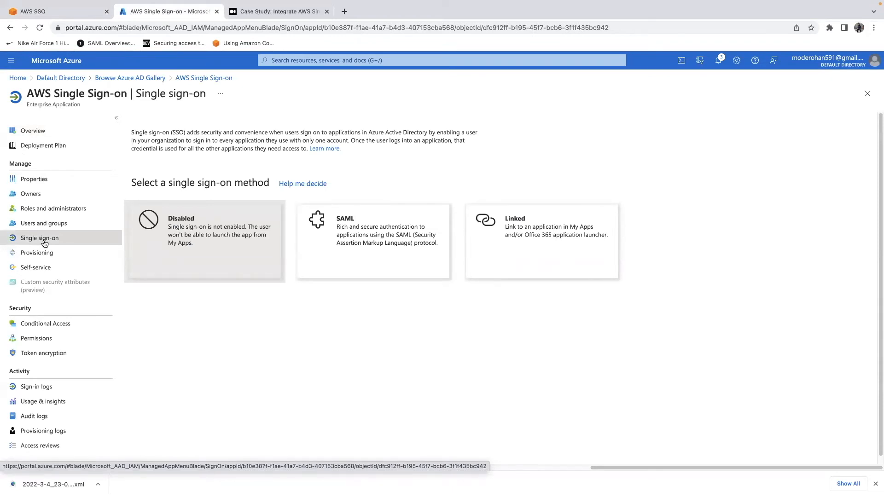
left_click(327, 238)
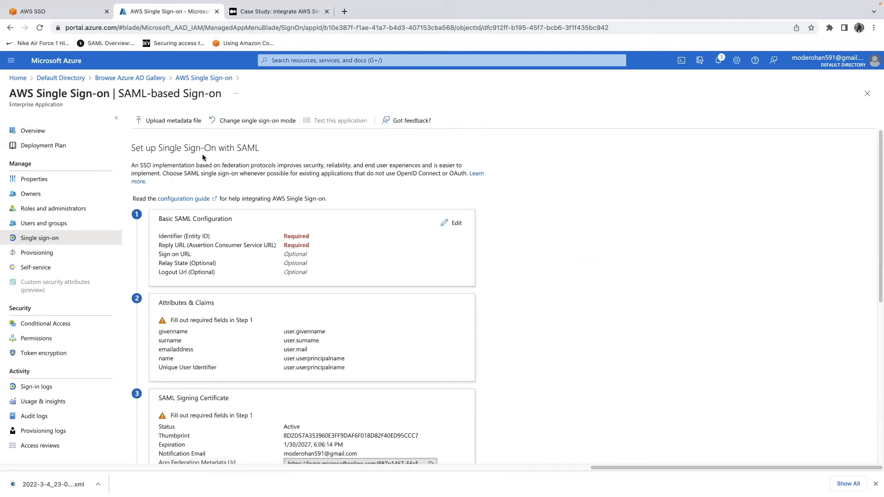
left_click(167, 121)
Step: Upload the AWS SSO metadata file and save the Basic SAML Configuration
left_click(175, 173)
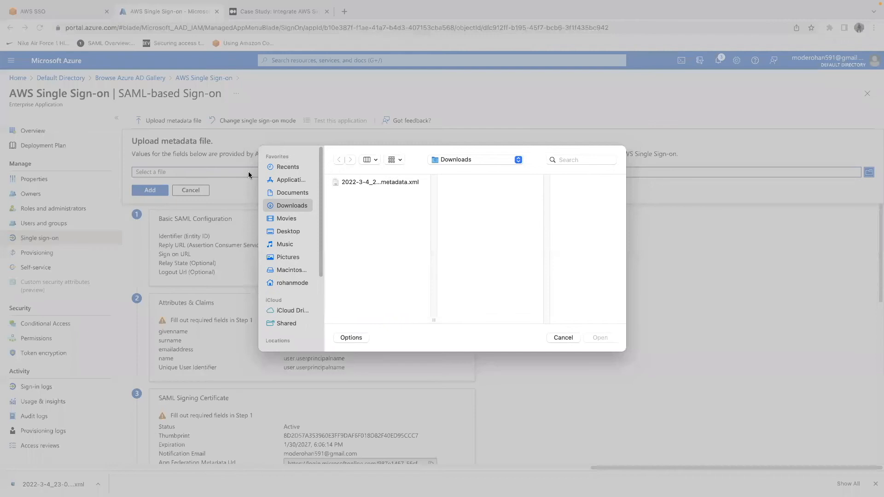
left_click(385, 184)
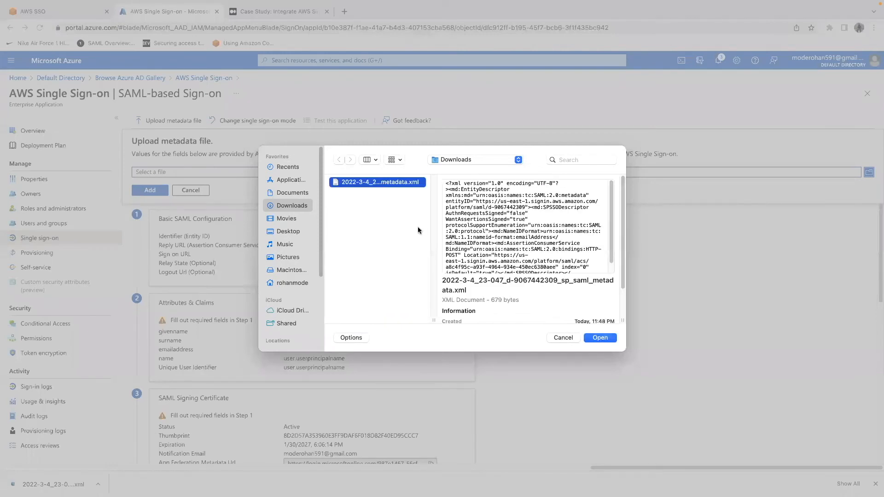
left_click(601, 340)
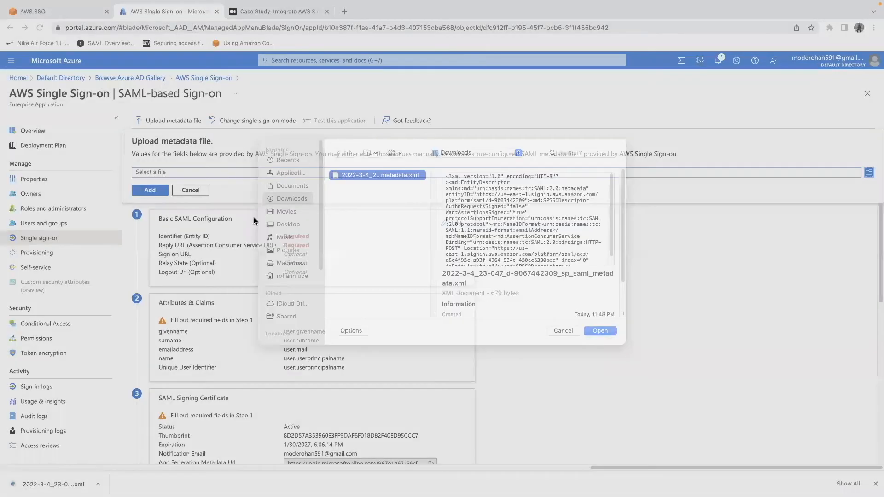
left_click(151, 190)
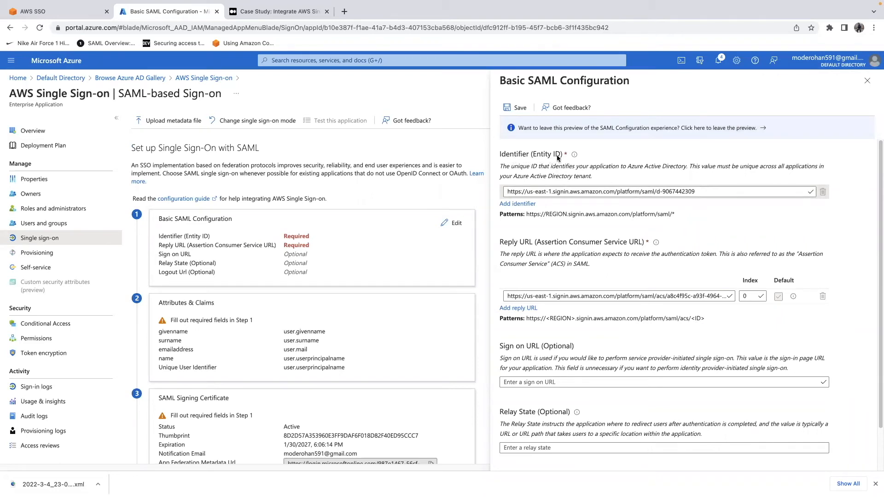
left_click(525, 240)
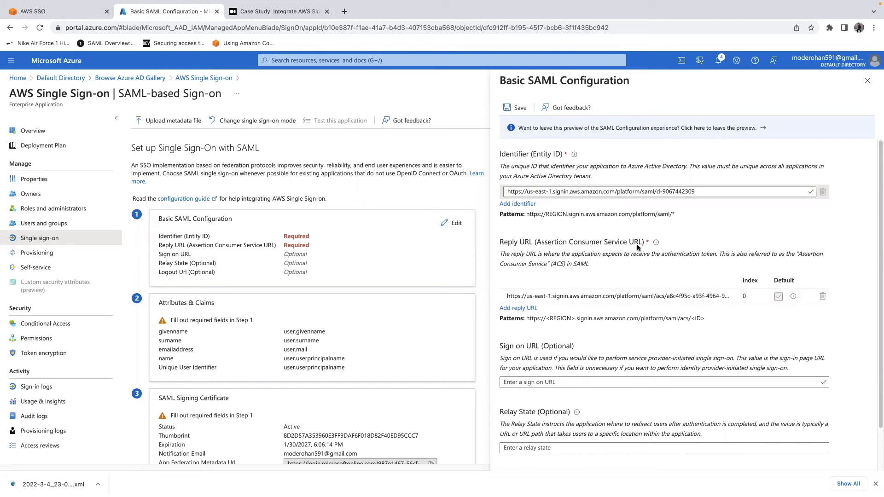
left_click(511, 107)
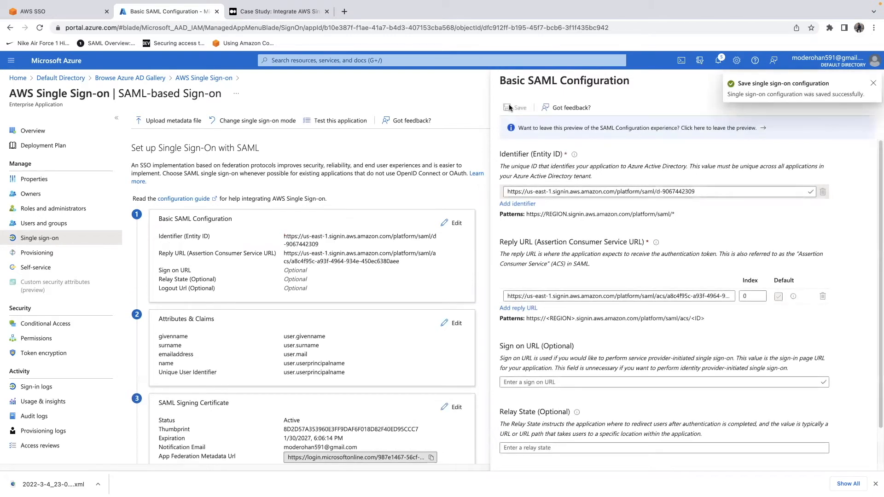
Step: Download the Federation Metadata XML from the SAML Signing Certificate section
left_click(872, 83)
left_click(867, 81)
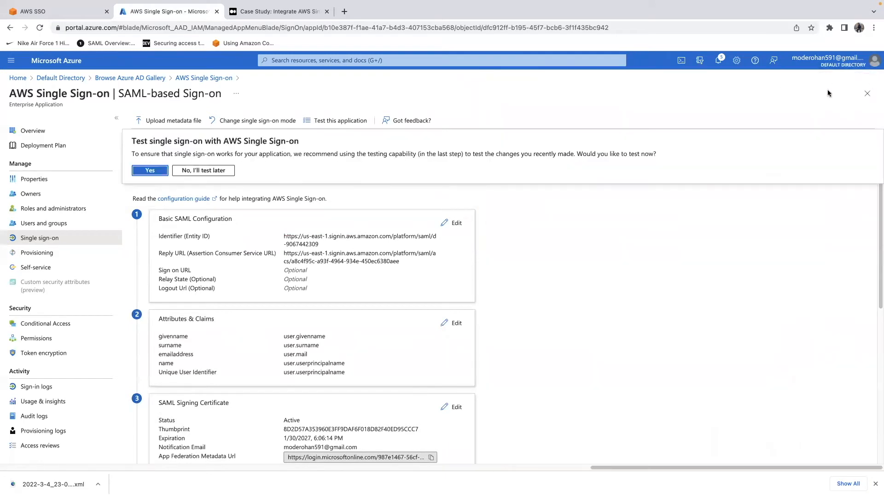
scroll(250, 319, "down", 2)
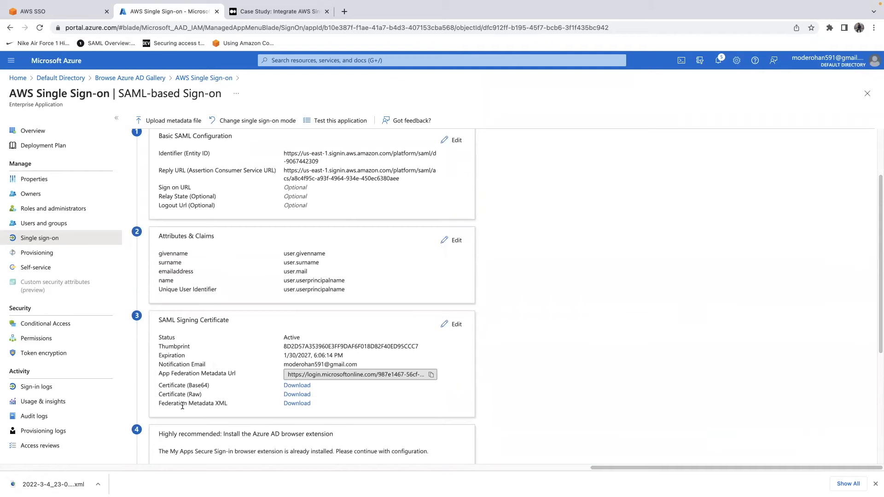
left_click(297, 403)
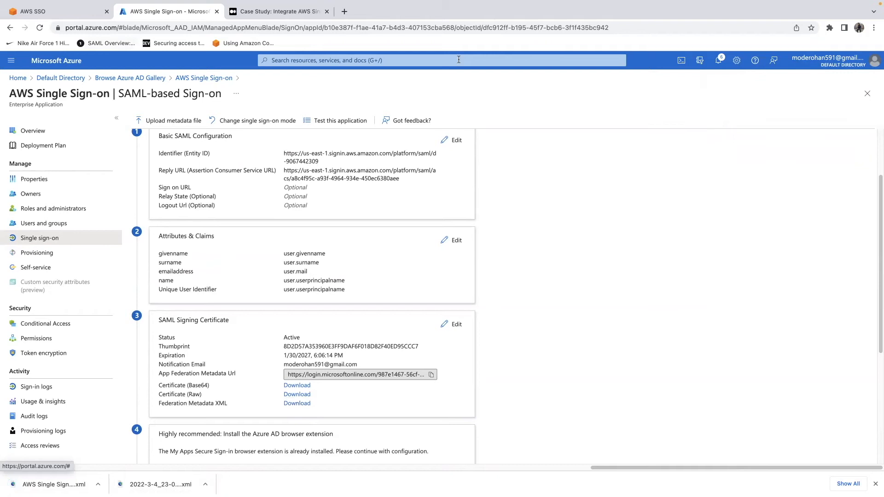
Step: Supply AWS Single Sign-on.xml as the IdP SAML metadata in the AWS SSO wizard
left_click(46, 11)
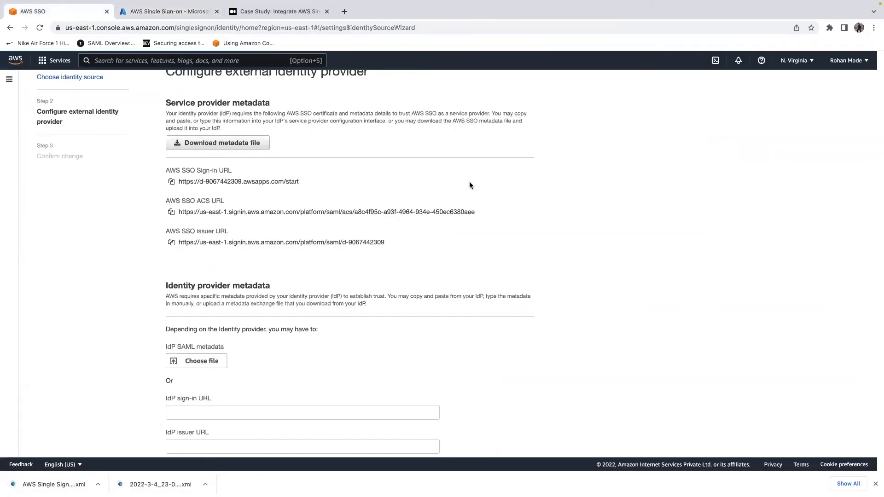
scroll(480, 255, "down", 3)
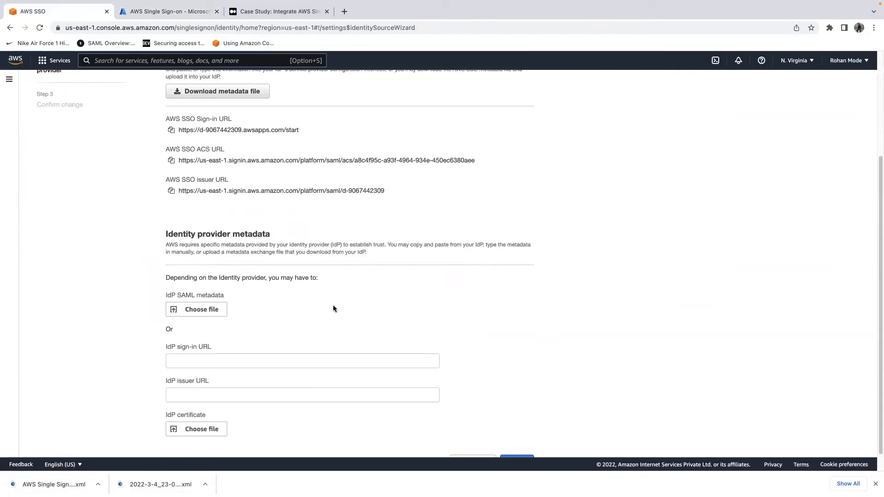
left_click(197, 313)
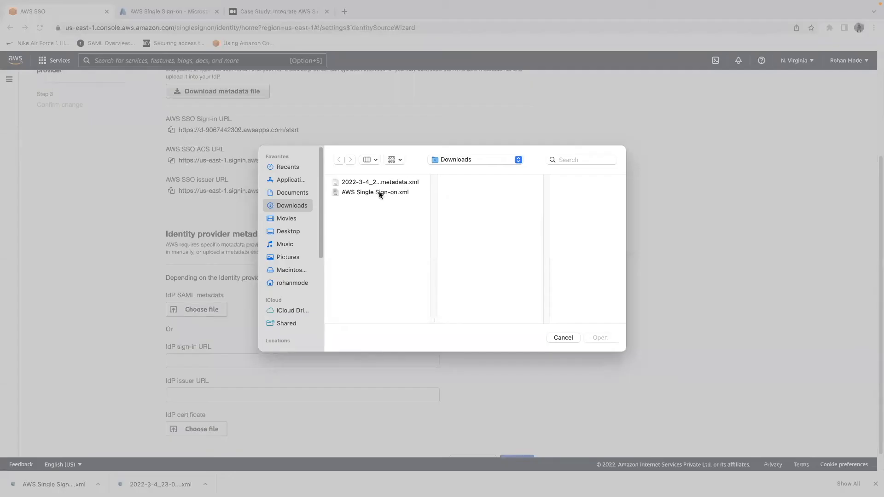
left_click(380, 191)
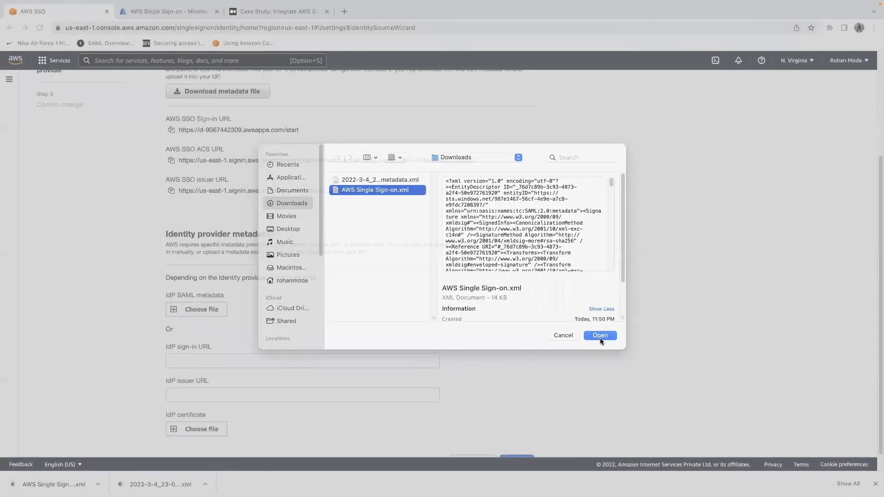
left_click(601, 338)
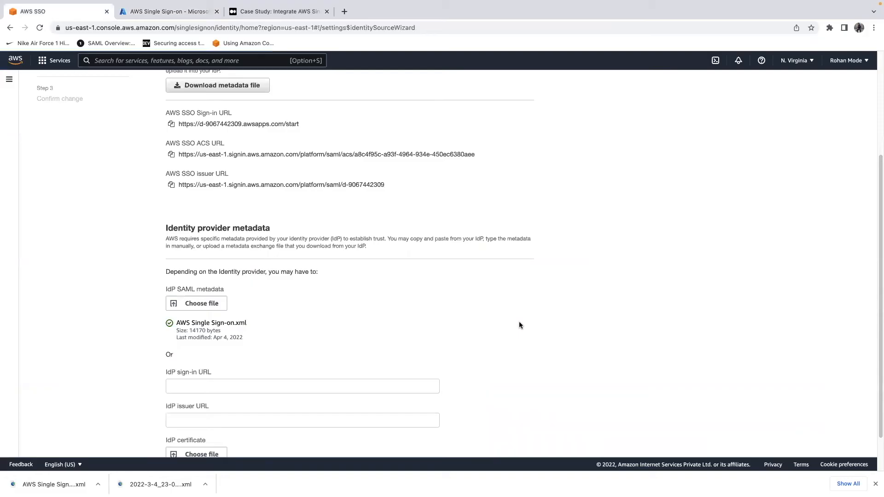
scroll(525, 432, "down", 2)
left_click(515, 440)
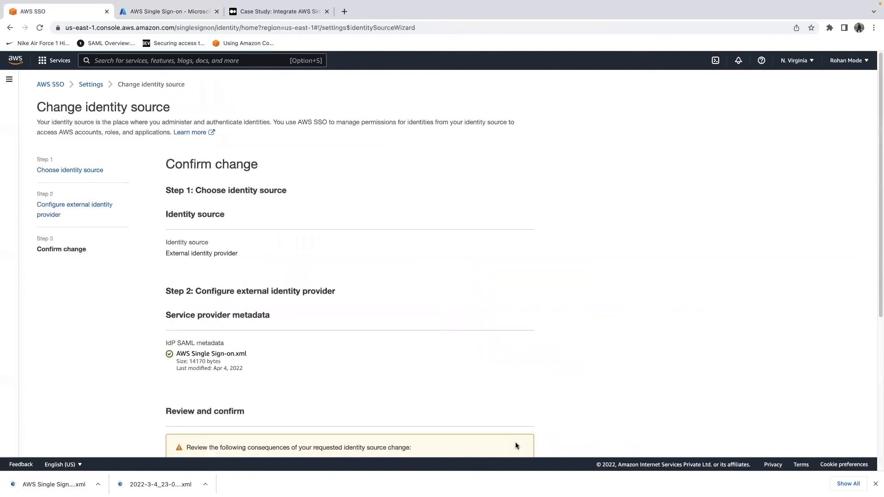
Step: Confirm the identity source change by entering ACCEPT
scroll(521, 316, "down", 5)
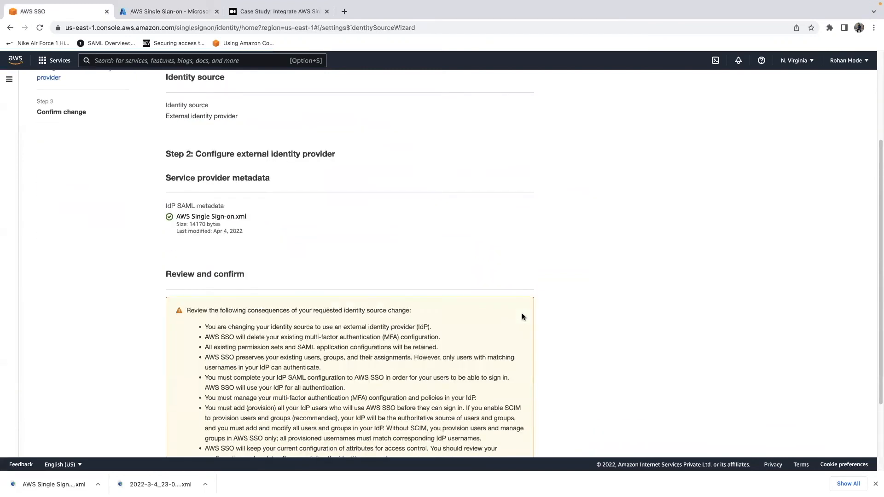
scroll(449, 359, "down", 3)
left_click(213, 408)
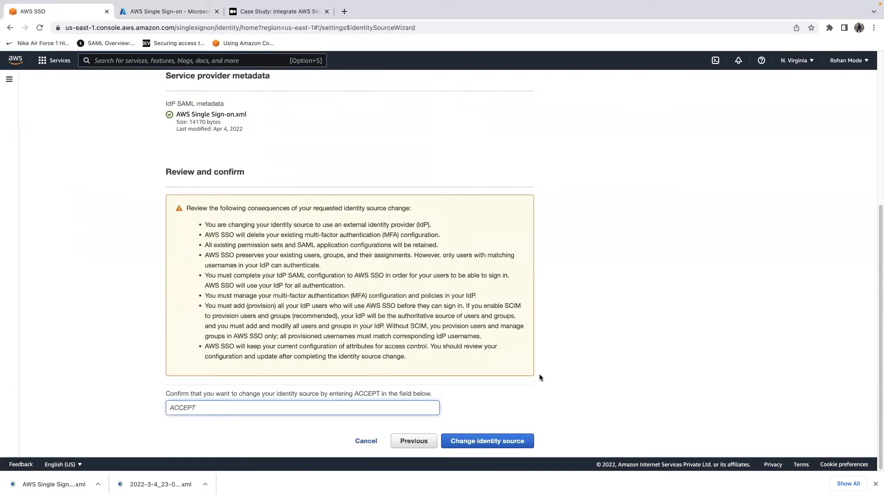
type("ACCEPT")
left_click(489, 443)
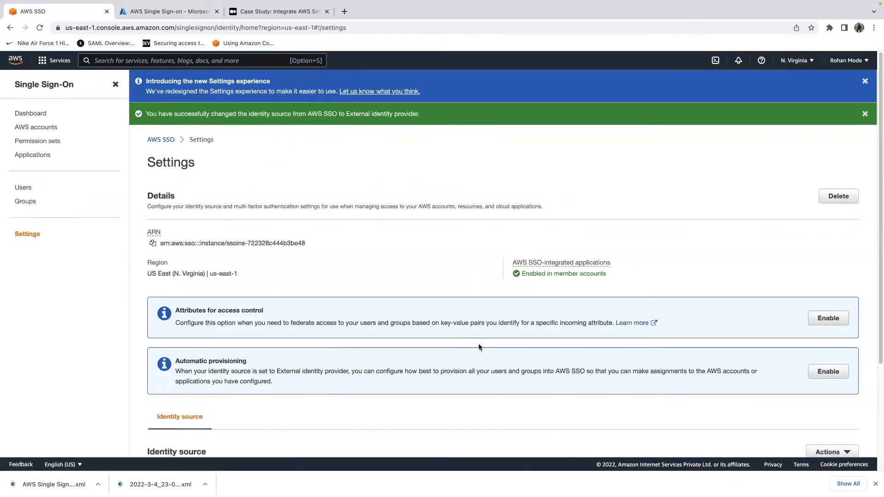
scroll(478, 348, "down", 1)
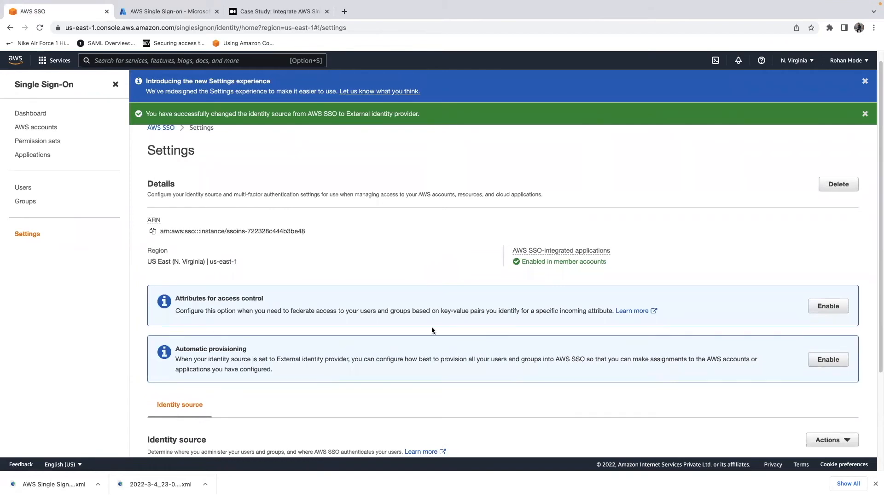
left_click(177, 12)
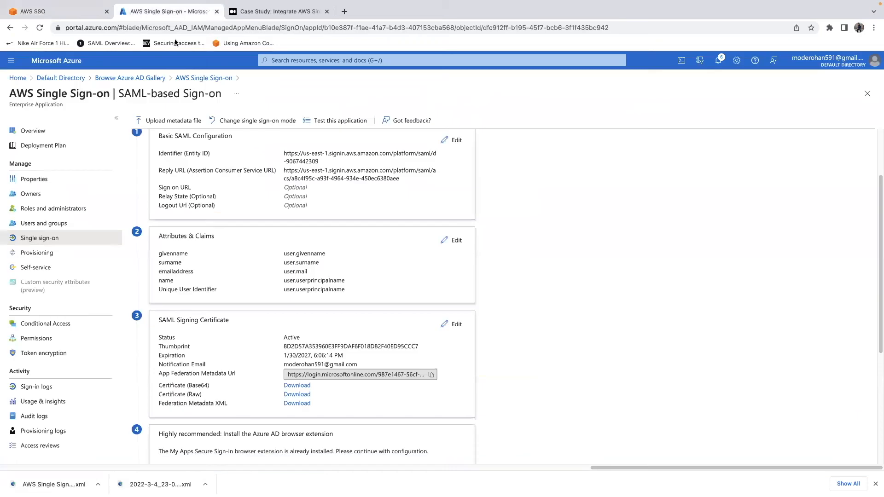
Step: Add the directory user under Users and groups and assign them to AWS Single Sign-on
left_click(45, 228)
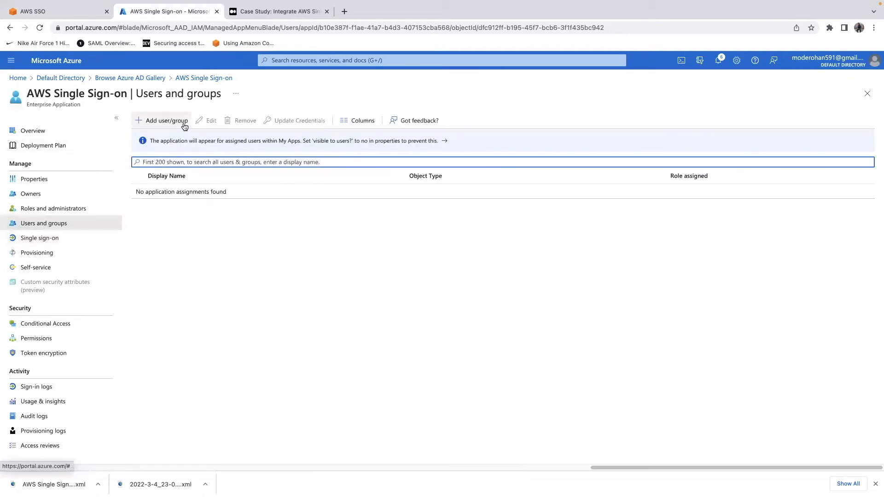
left_click(161, 121)
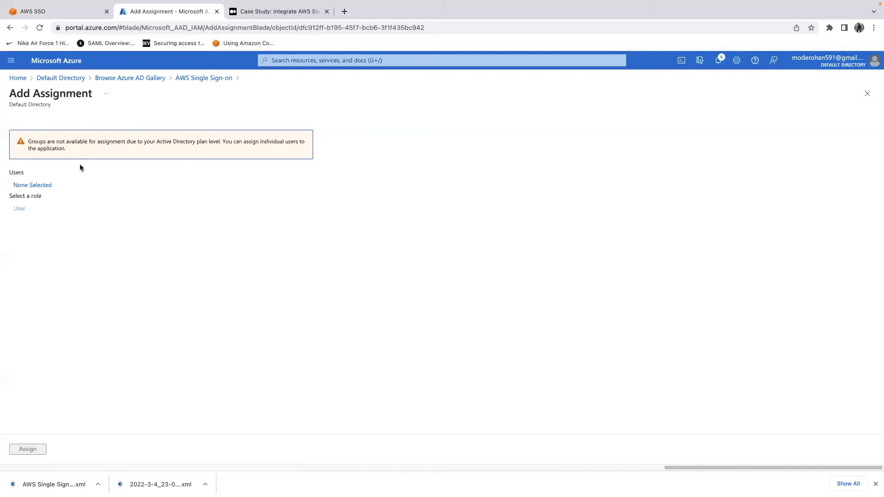
left_click(32, 186)
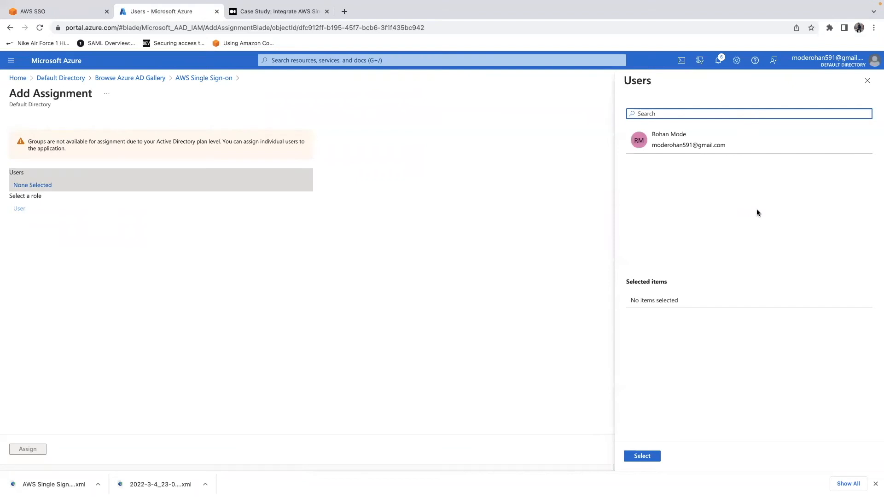
left_click(714, 139)
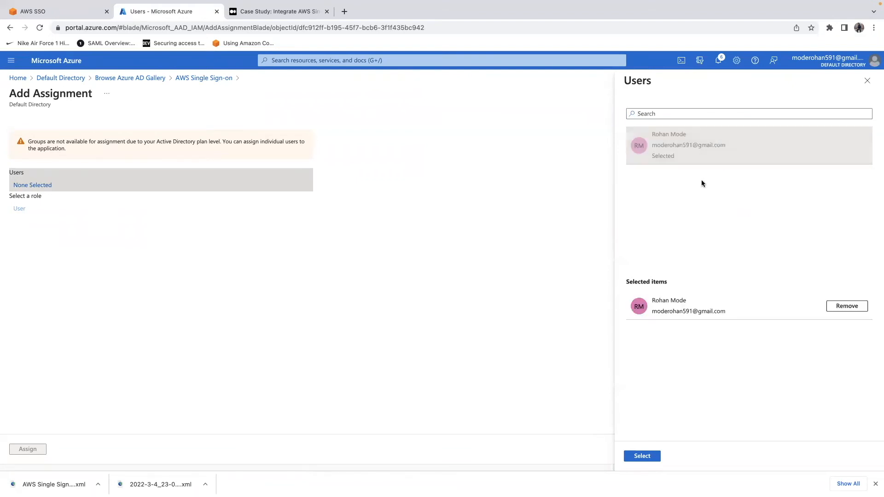
left_click(643, 456)
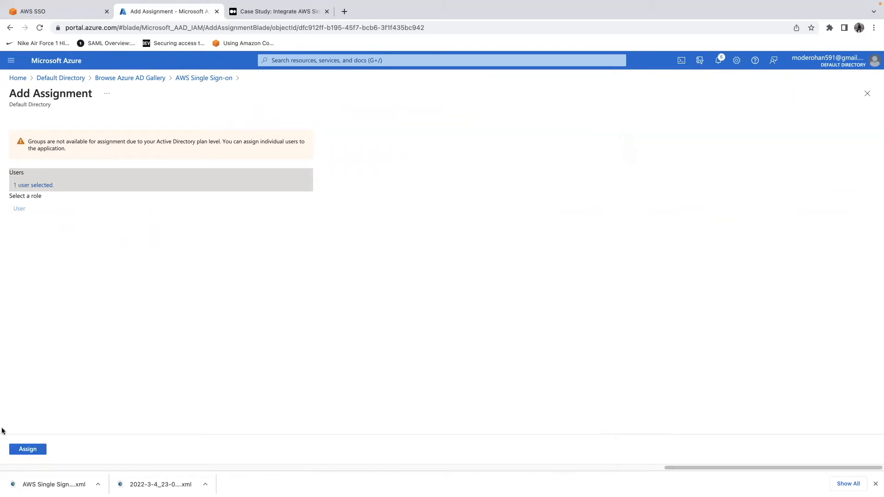
left_click(28, 450)
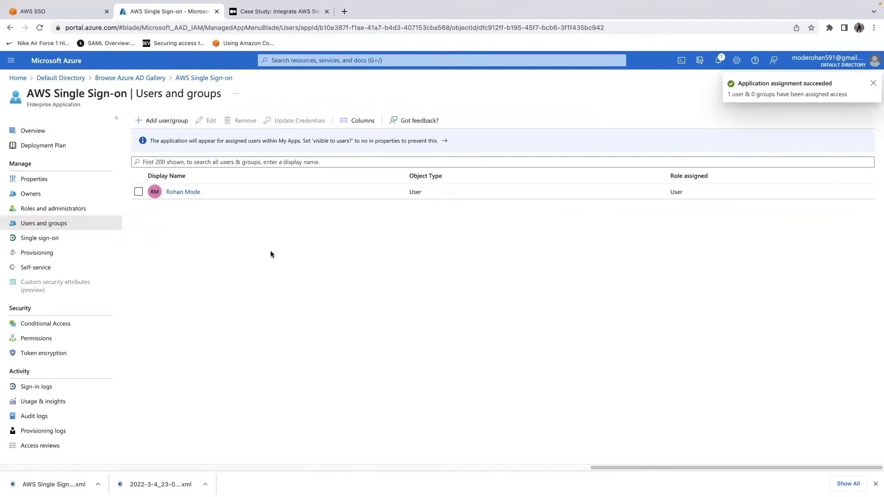
left_click(50, 13)
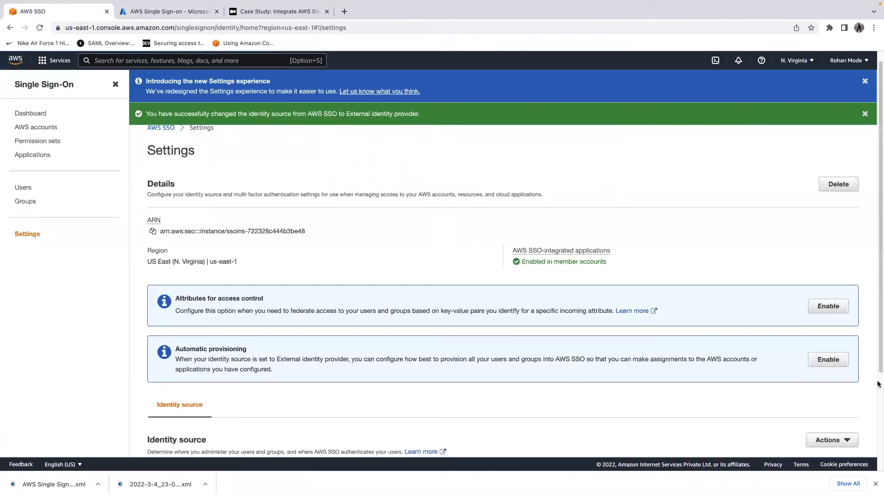
Step: Turn on automatic provisioning in AWS SSO and copy the SCIM endpoint
left_click(828, 360)
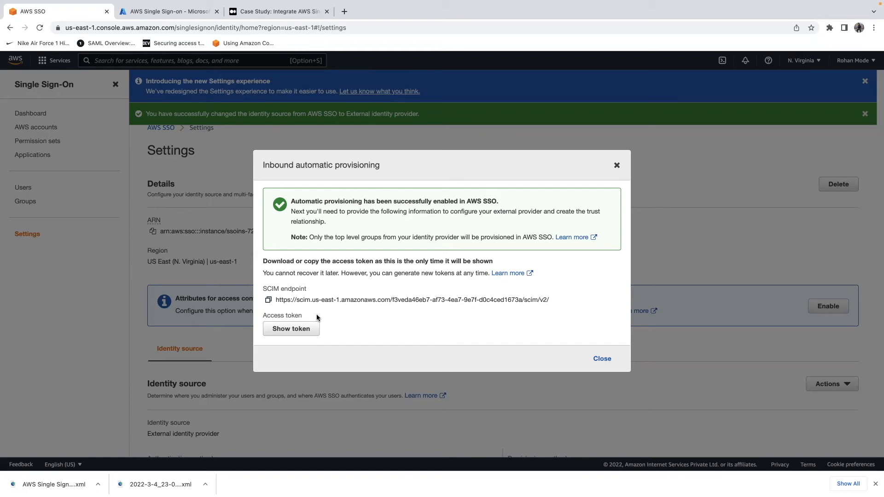
left_click(268, 301)
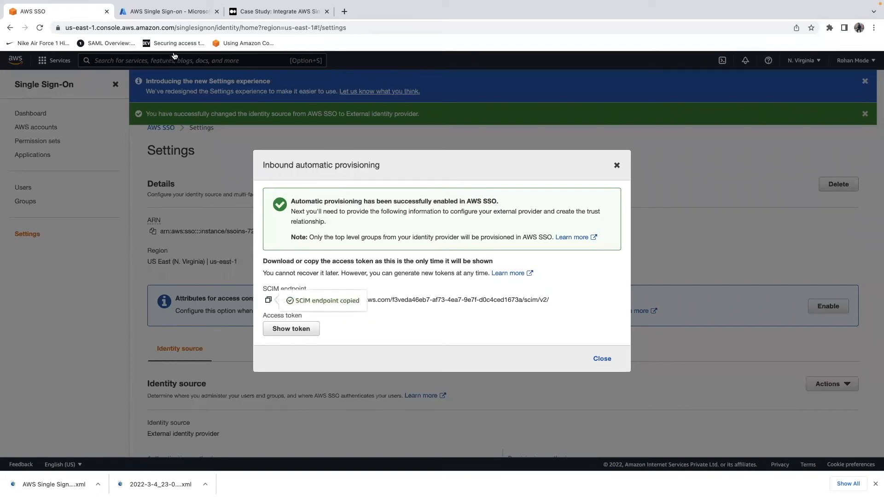
left_click(176, 12)
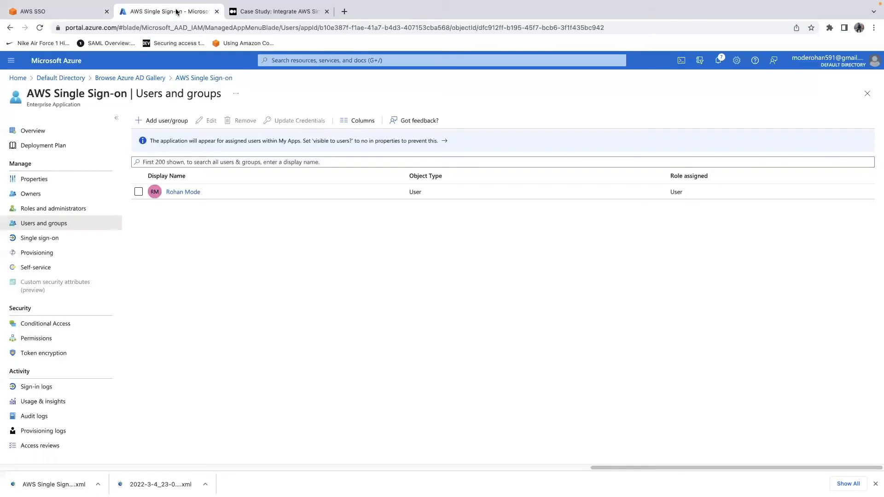
Step: Set provisioning mode to Automatic with the SCIM endpoint as Tenant URL
left_click(46, 255)
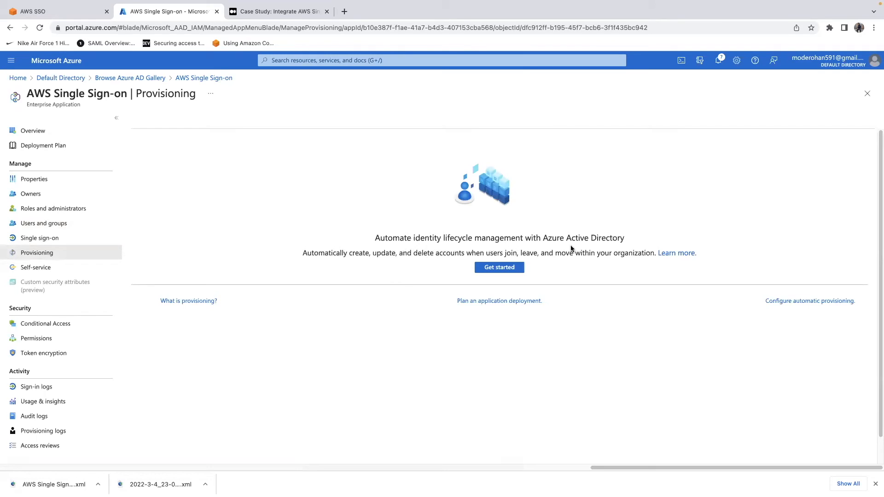
left_click(500, 268)
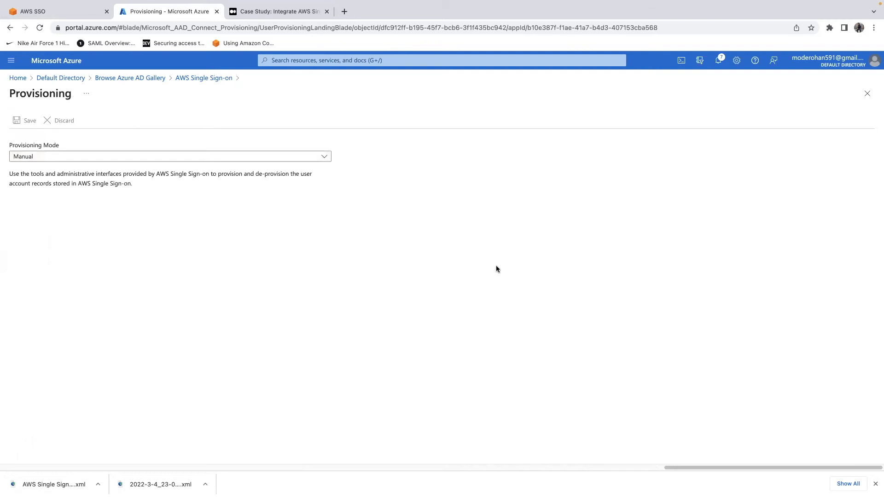
left_click(198, 158)
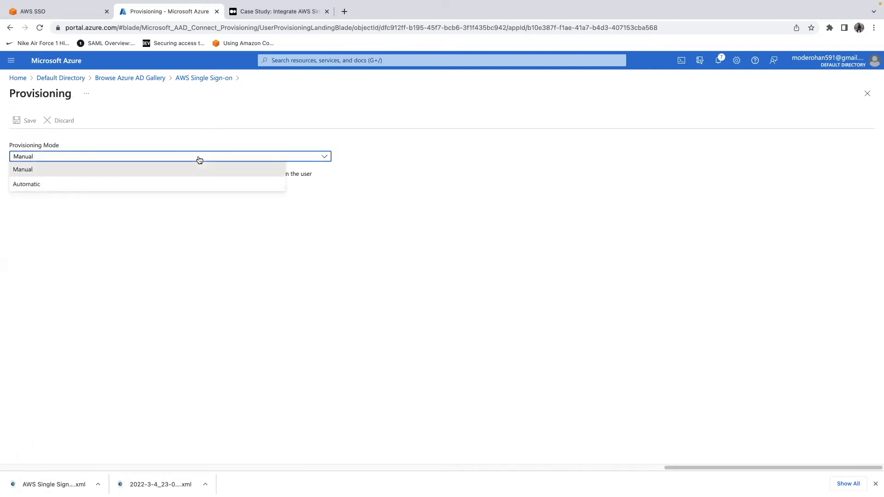
left_click(163, 184)
left_click(85, 300)
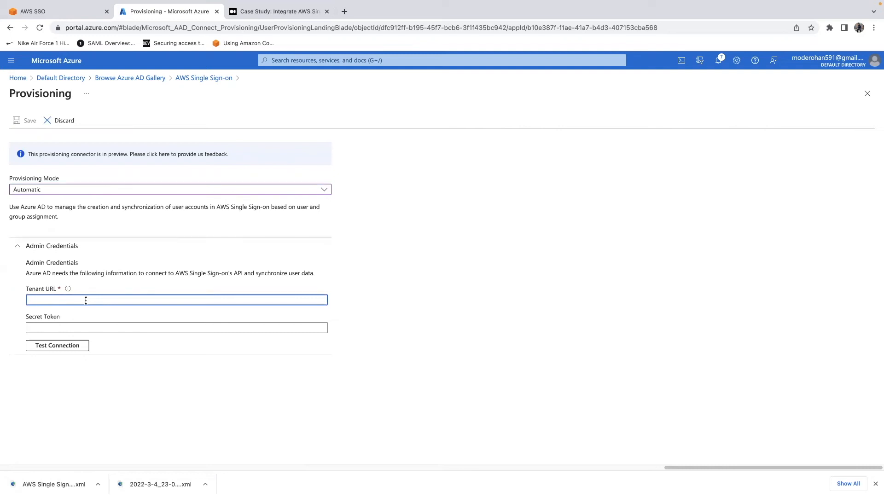
key("ctrl+v")
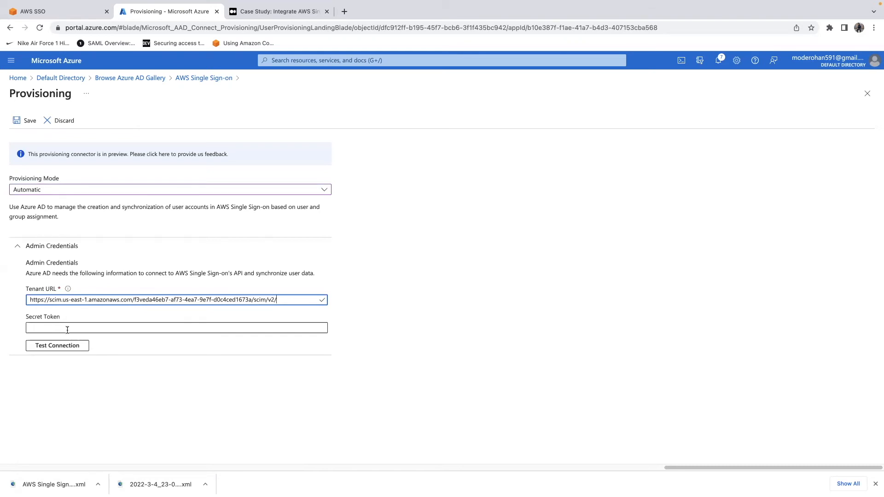
Step: Paste the secret token, test the connection, and save the provisioning settings
left_click(97, 326)
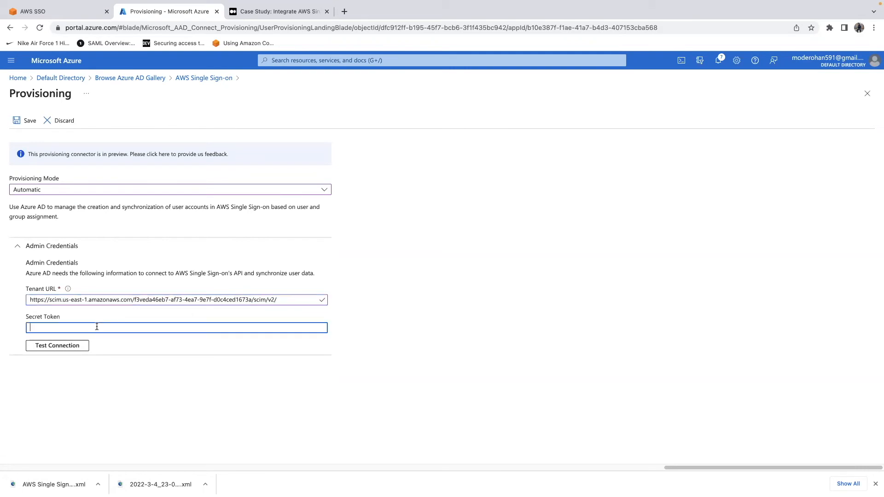
key("super+v")
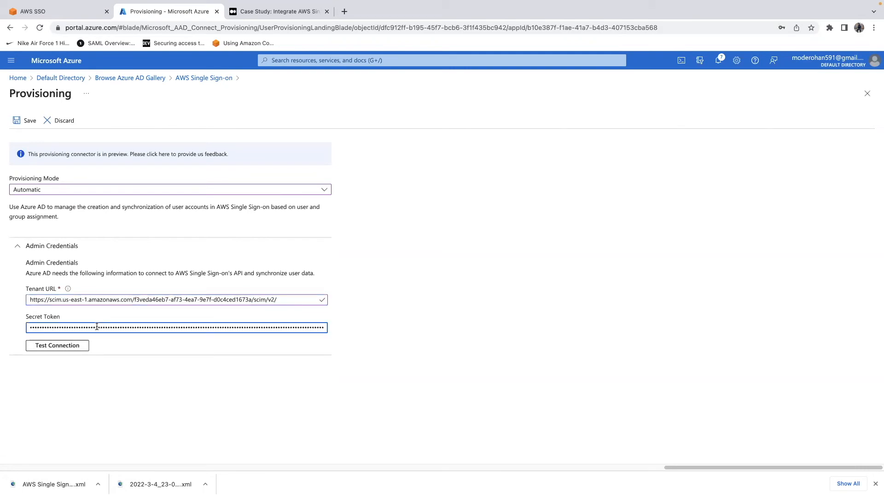
left_click(55, 346)
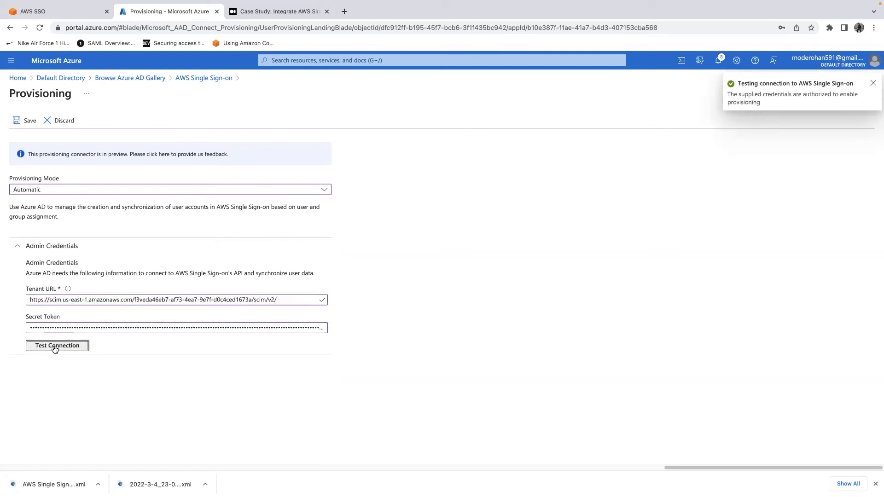
left_click(25, 122)
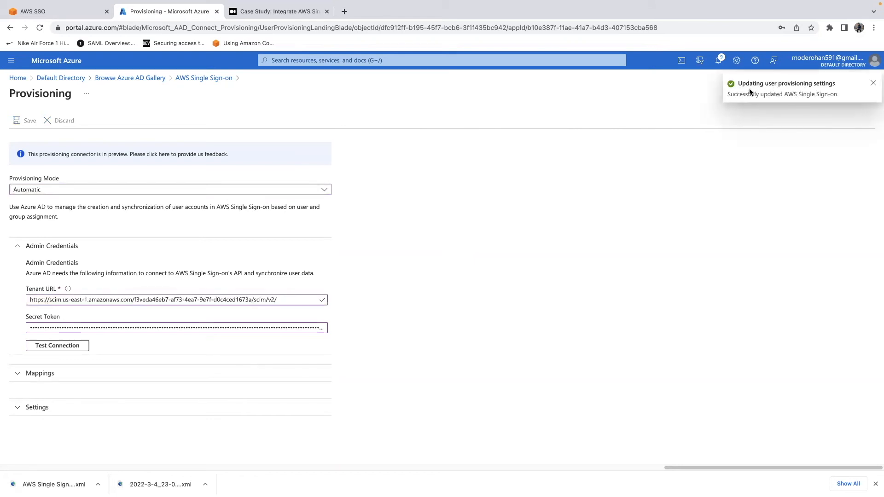
left_click(197, 82)
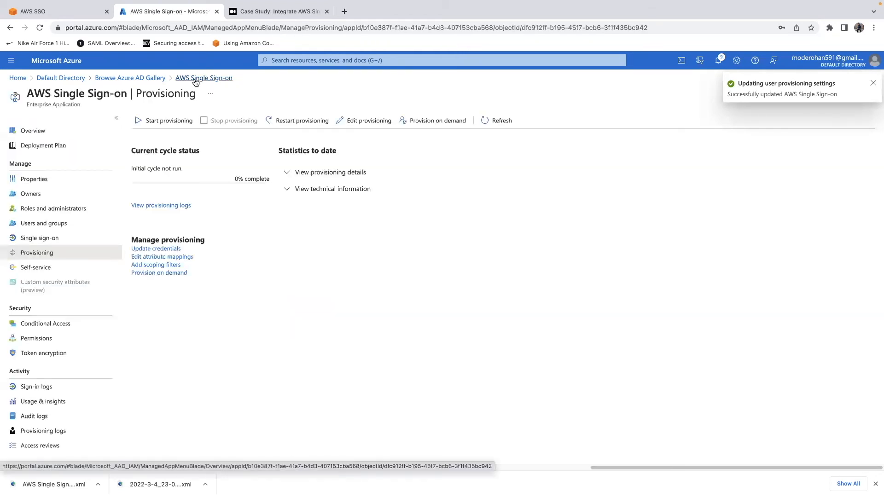
Step: Run provisioning until the initial cycle completes, then check AWS SSO's Users list for the synced user
left_click(145, 121)
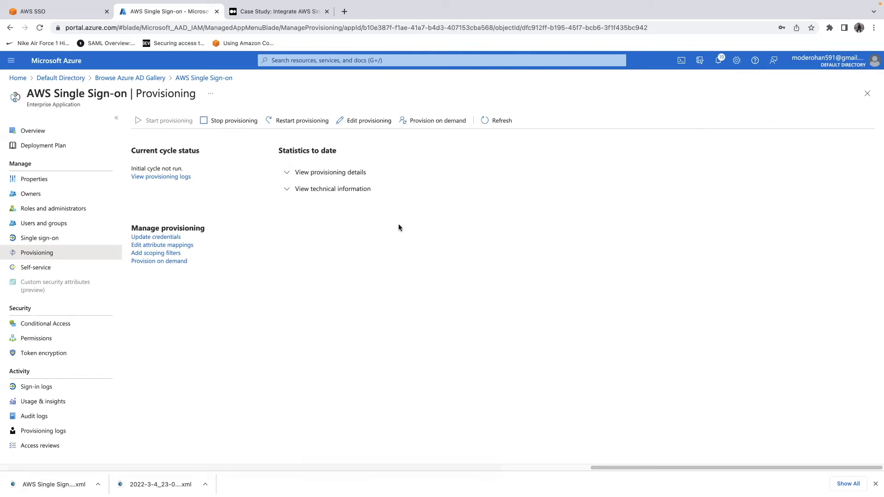
left_click(39, 27)
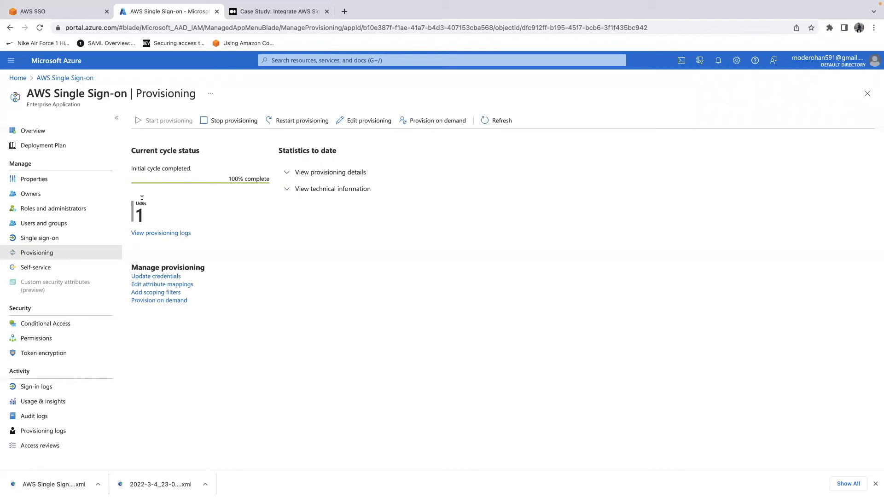
left_click(65, 11)
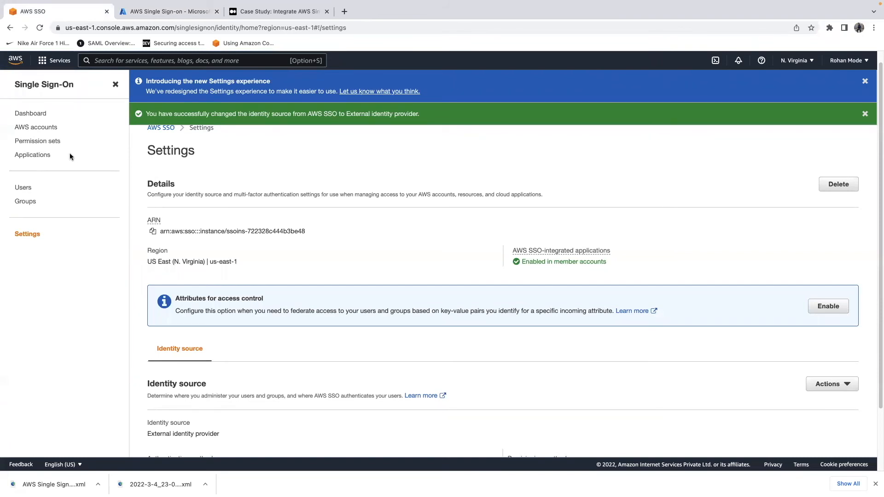
left_click(23, 187)
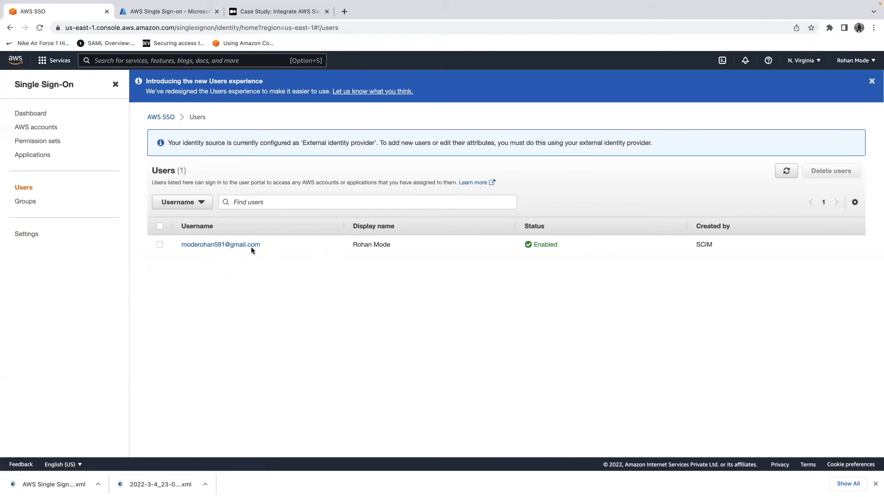
Step: Bring up the Permission sets page, which has no permission sets yet
left_click(49, 145)
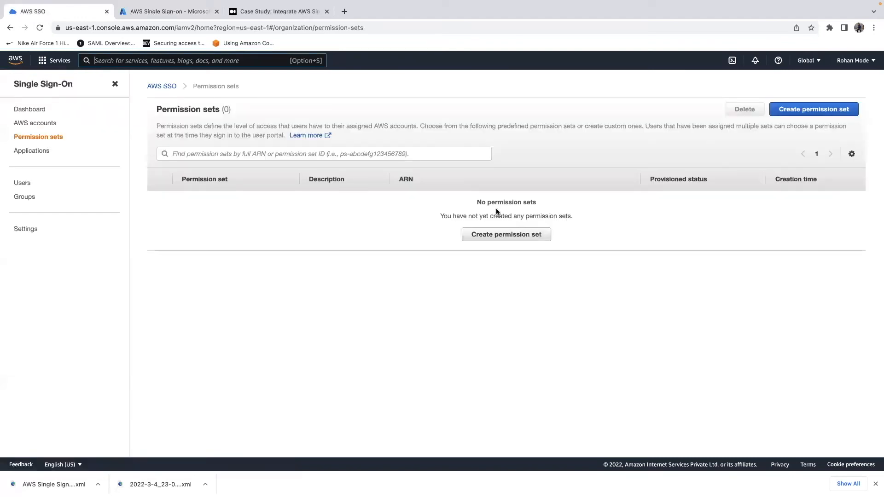
Step: Start a new permission set of the Custom type
left_click(510, 235)
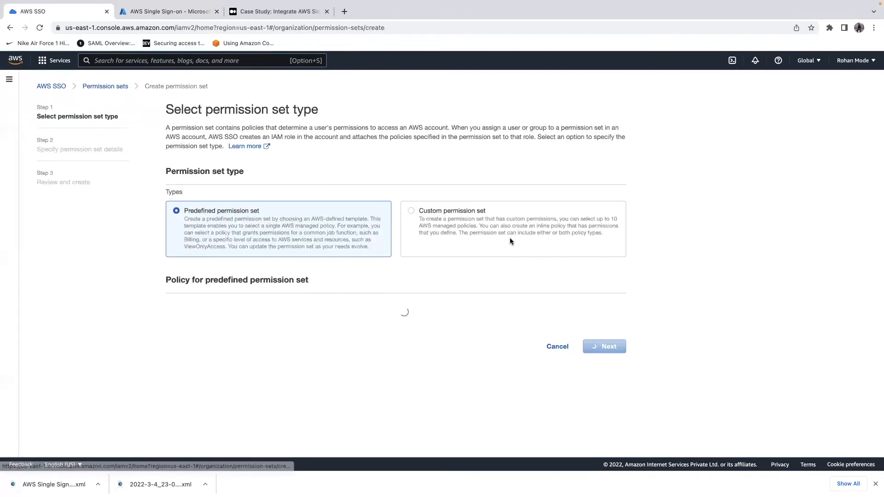
left_click(418, 223)
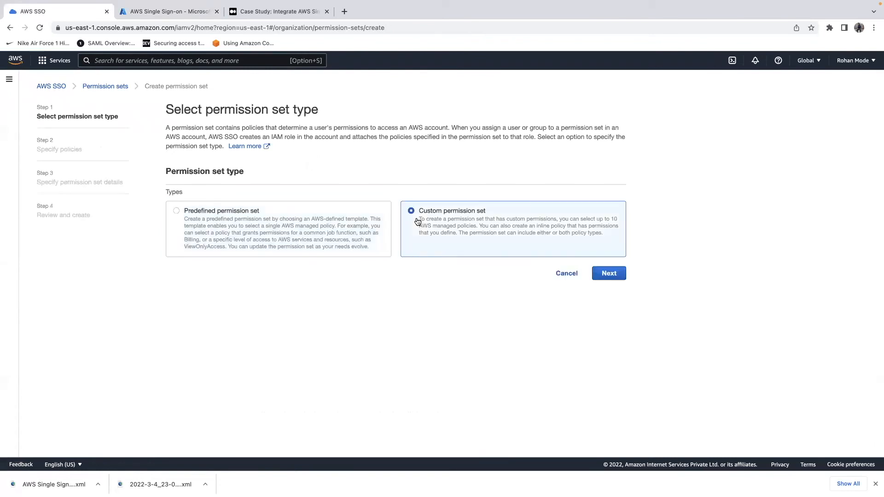
left_click(614, 276)
Step: Filter the AWS managed policies for PowerUser and select PowerUserAccess
left_click(171, 153)
left_click(227, 217)
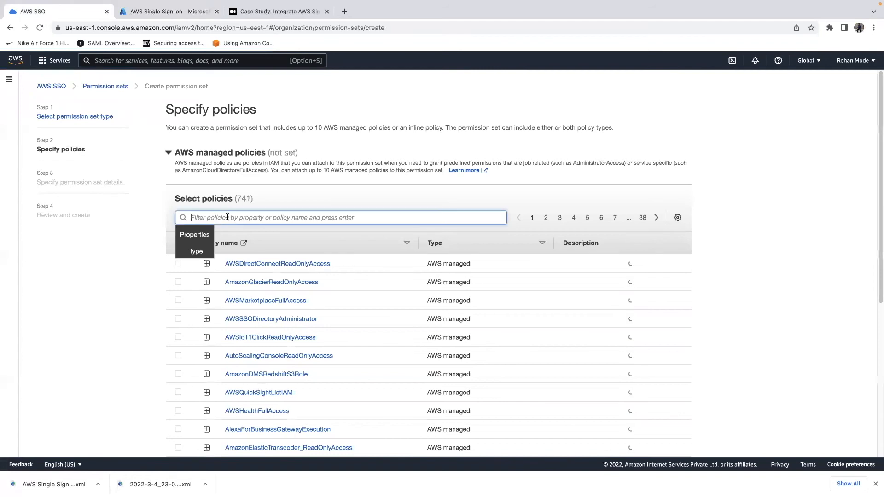
type("PowerUser")
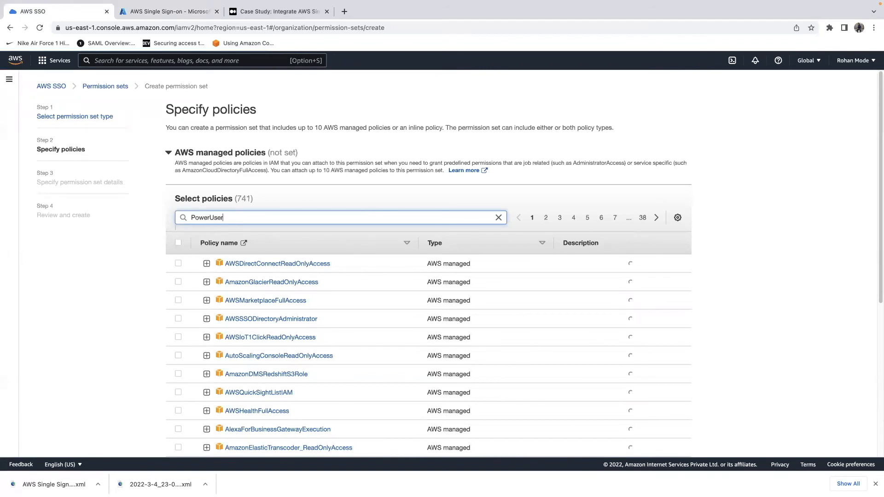
key("Return")
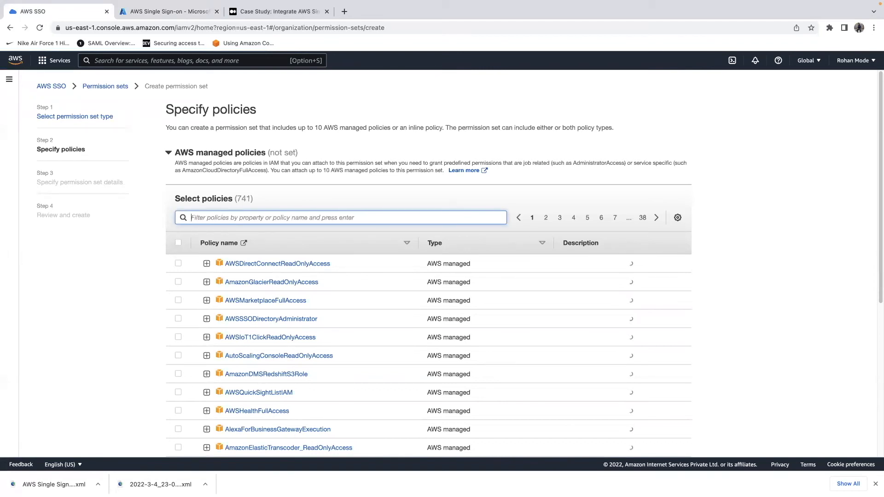
left_click(227, 218)
type("PowerUser")
key("Return")
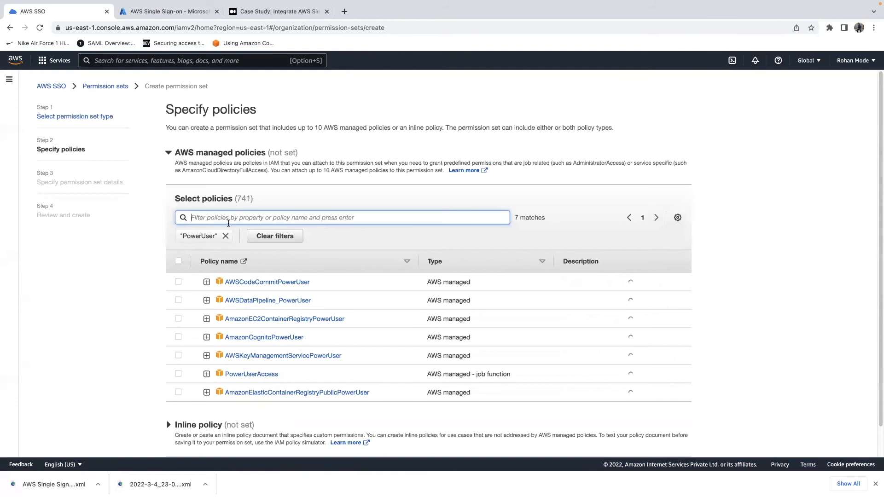
left_click(178, 374)
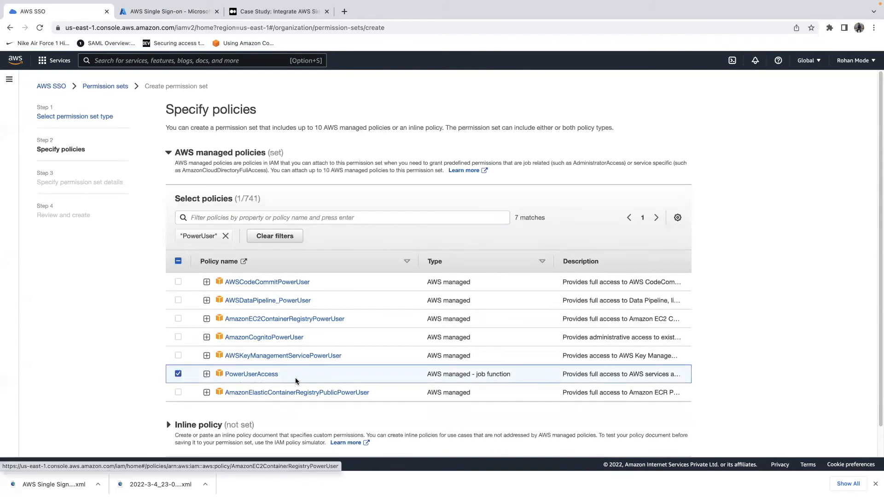
scroll(670, 378, "down", 2)
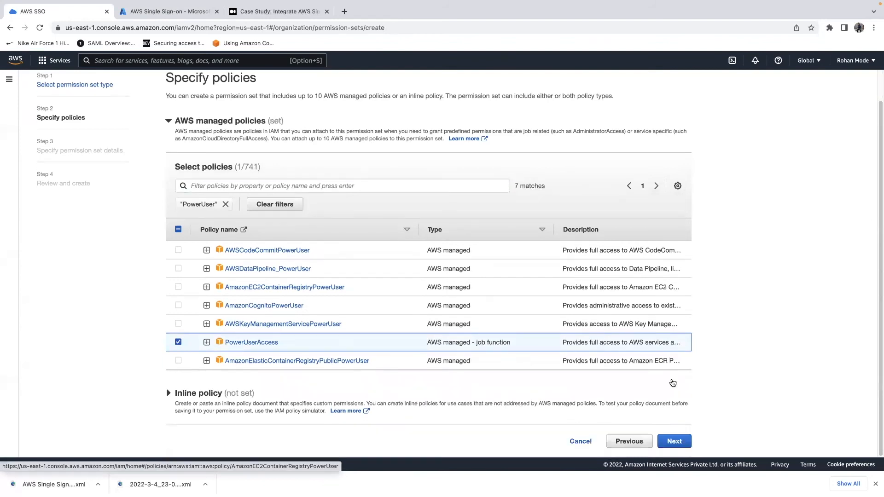
left_click(675, 441)
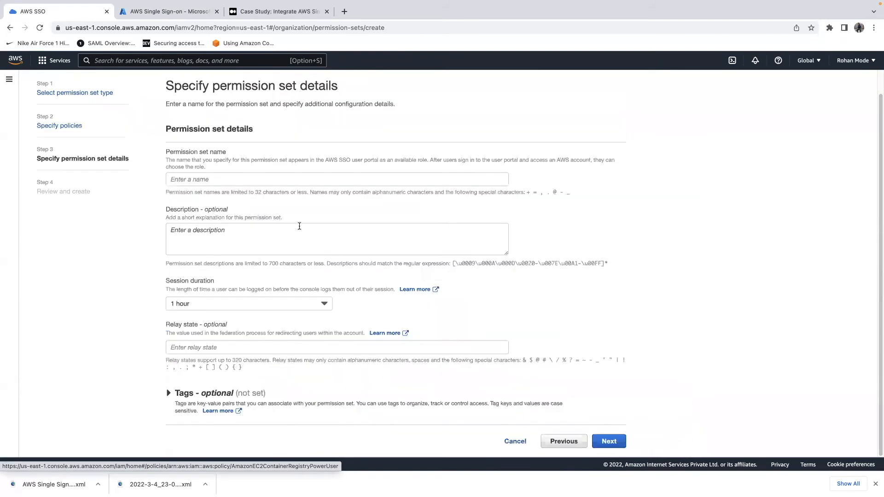
Step: Name the permission set Power_User_Access and create it
left_click(233, 179)
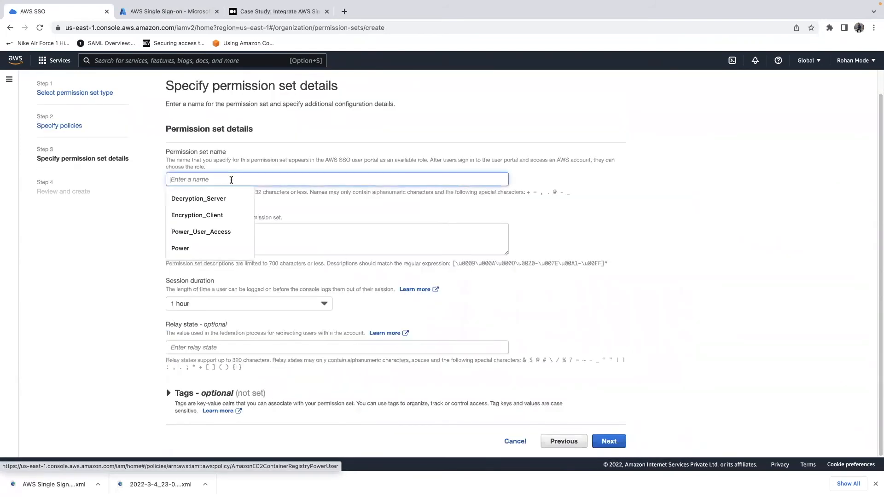
left_click(223, 231)
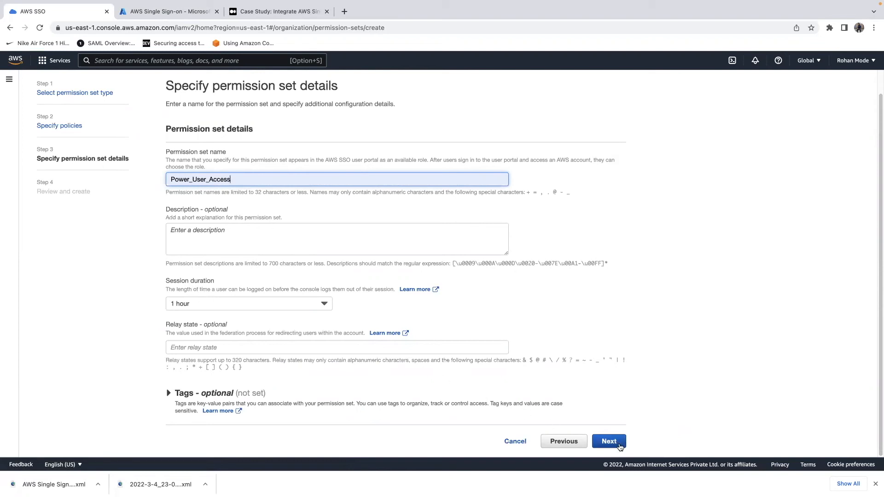
left_click(613, 445)
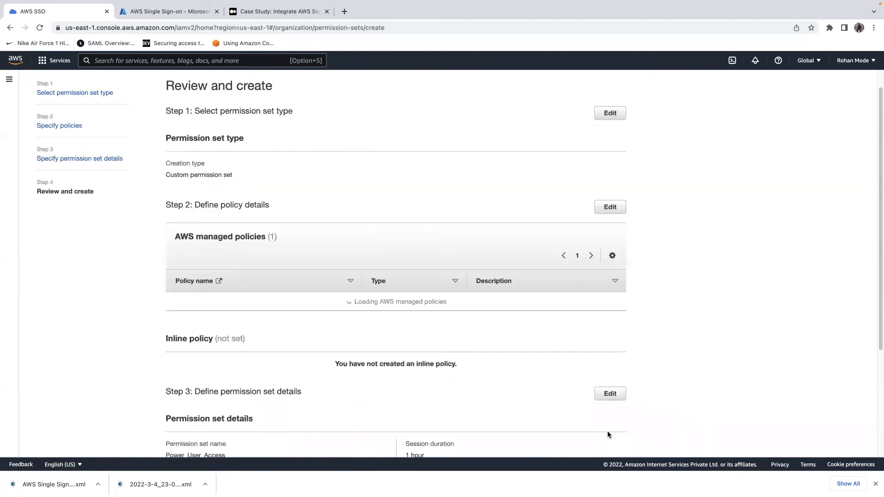
scroll(534, 302, "down", 3)
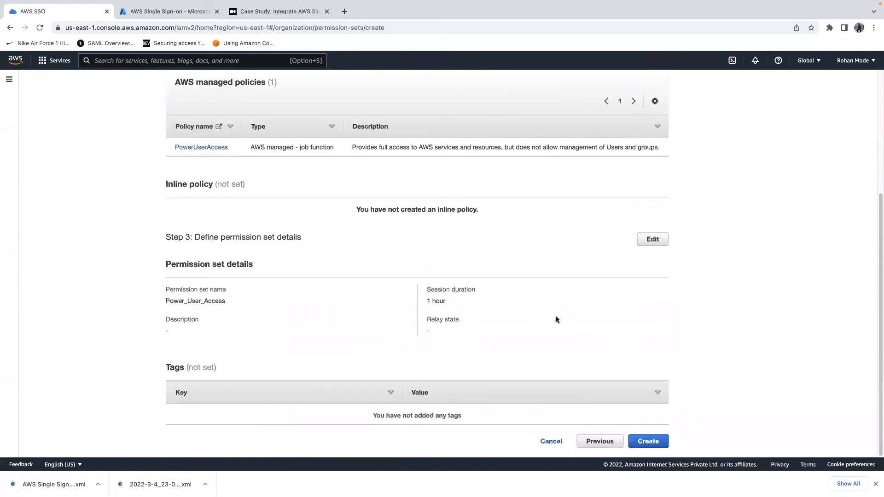
left_click(646, 443)
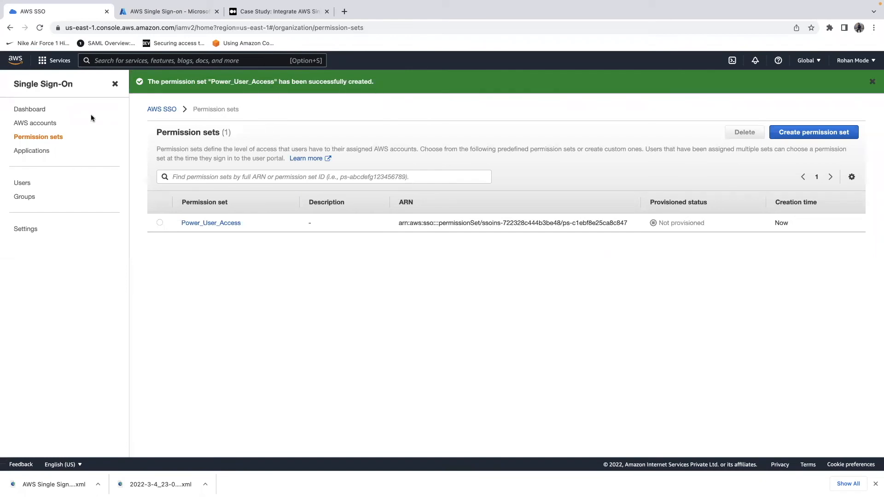
left_click(42, 124)
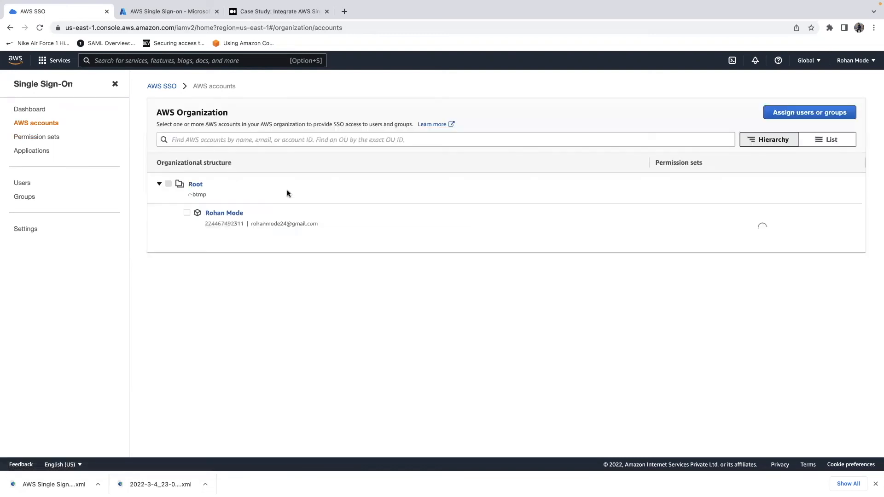
Step: Assign the Azure user to the member account with Power_User_Access, then open Azure's SAML settings
left_click(187, 213)
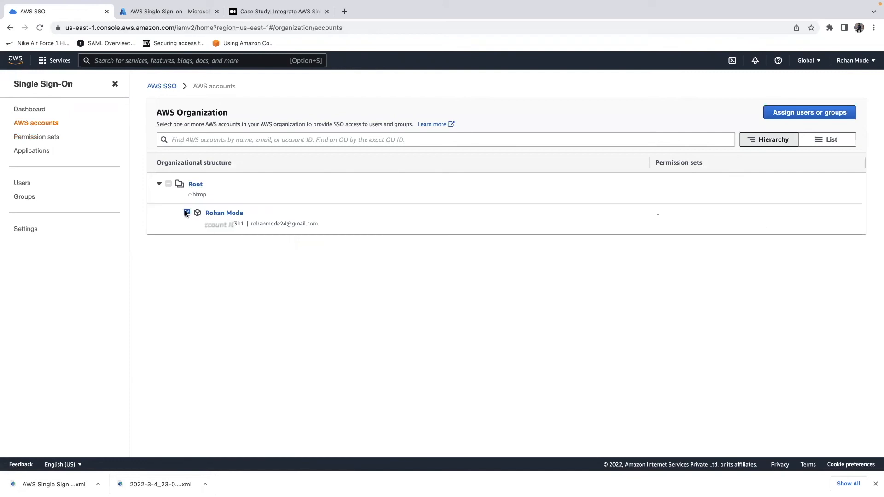
left_click(213, 213)
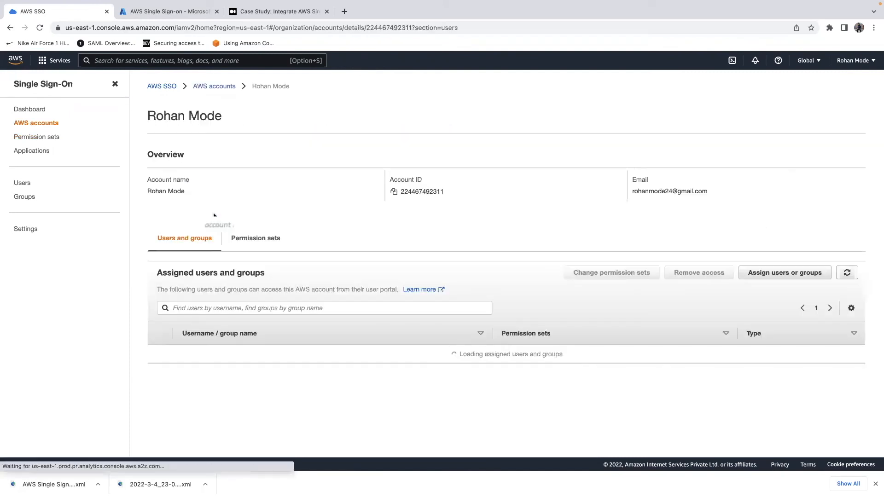
left_click(510, 390)
left_click(179, 267)
left_click(847, 347)
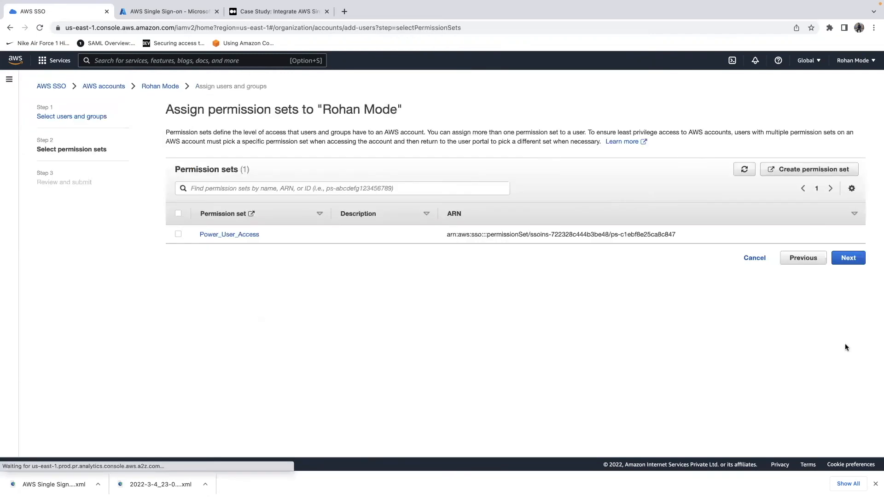
left_click(178, 234)
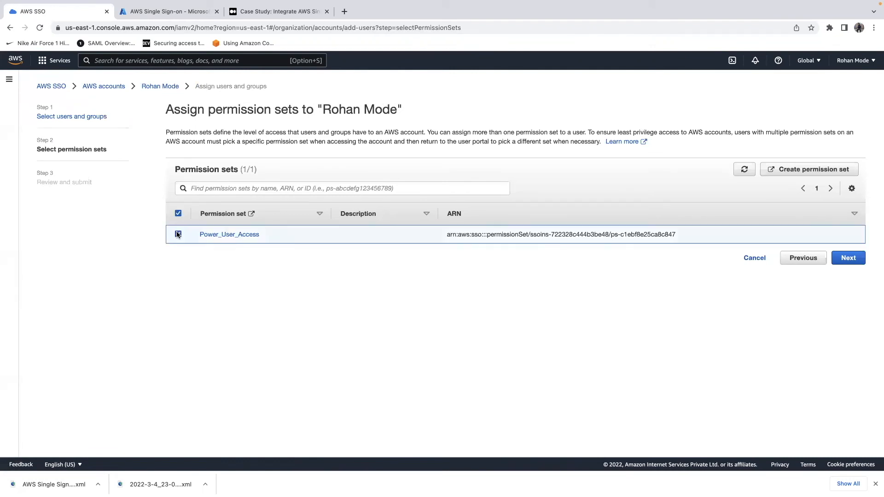
left_click(848, 259)
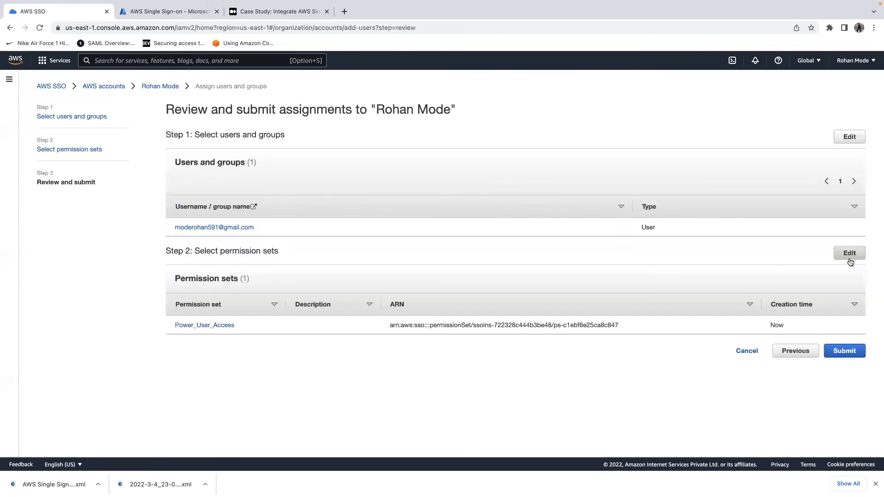
left_click(843, 351)
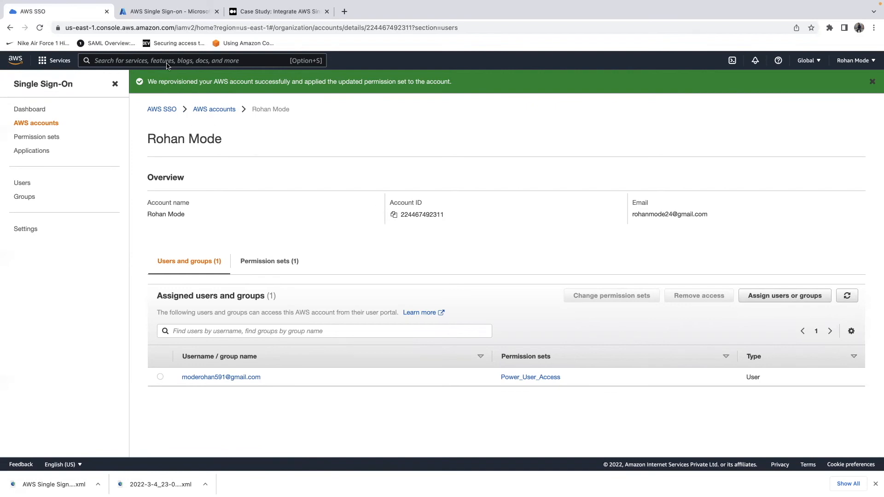
left_click(169, 12)
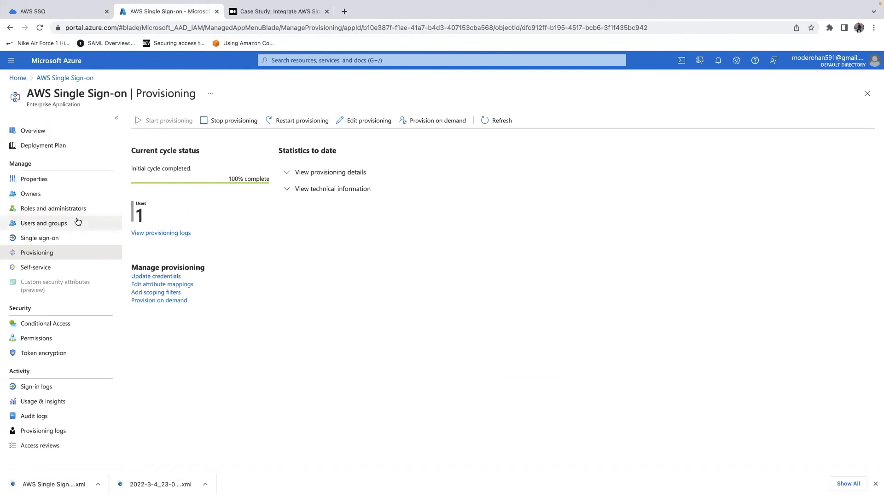
left_click(51, 239)
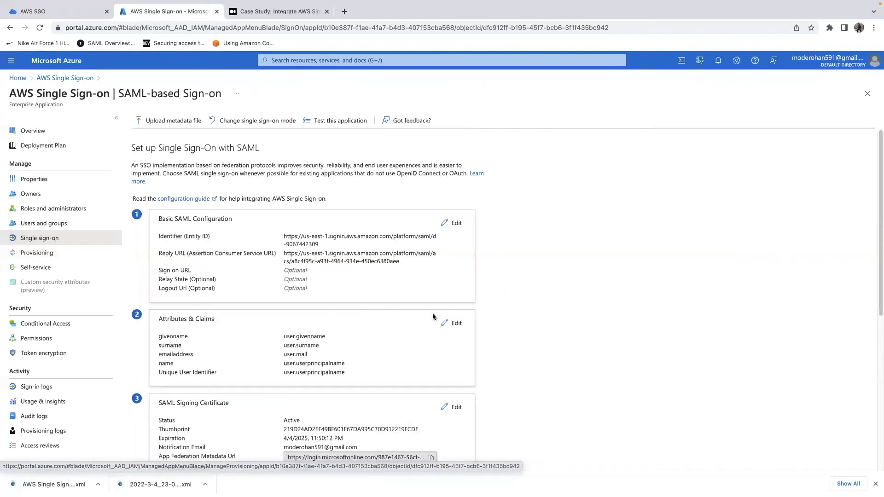
Step: Change the Unique User Identifier claim's source attribute to user.mail and save the claim
scroll(433, 314, "down", 1)
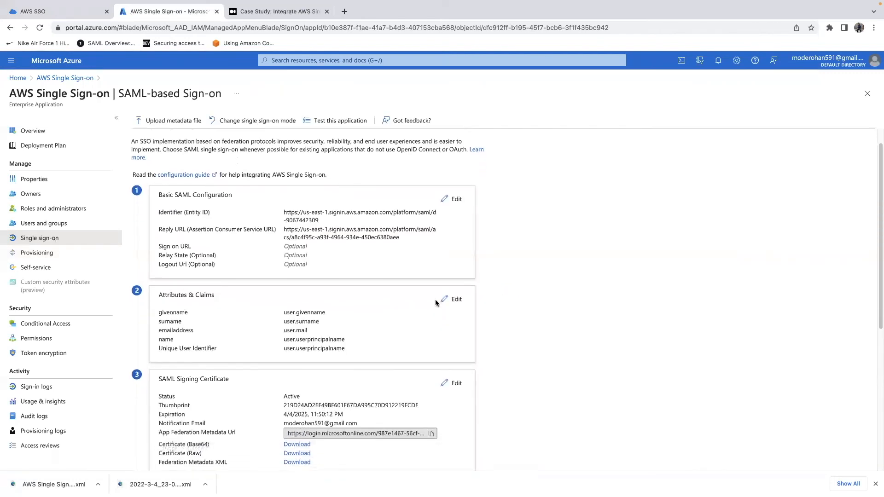
left_click(451, 301)
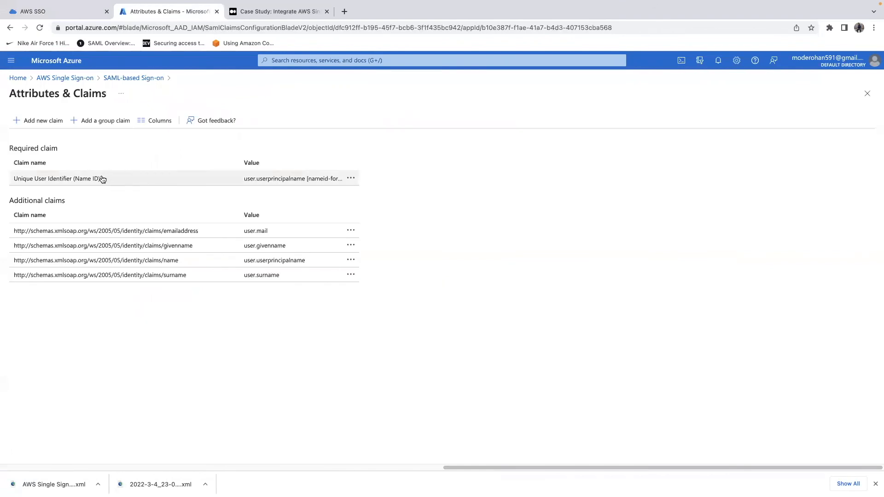
left_click(146, 181)
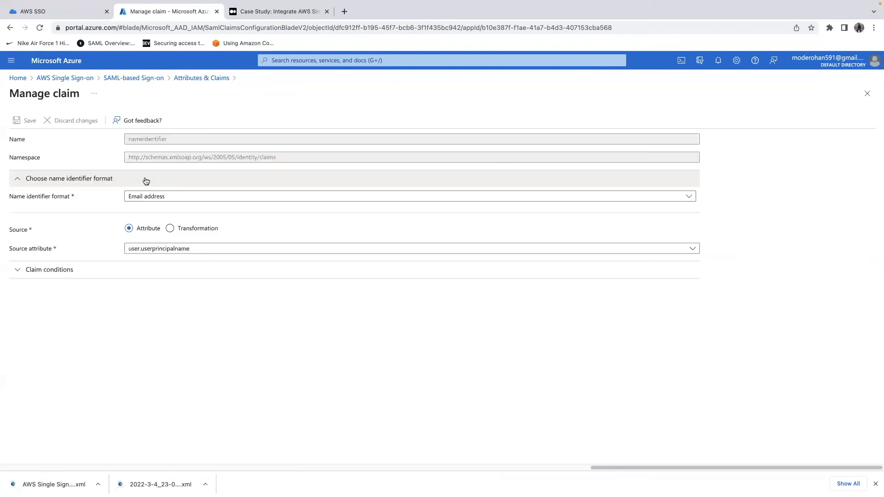
left_click(196, 251)
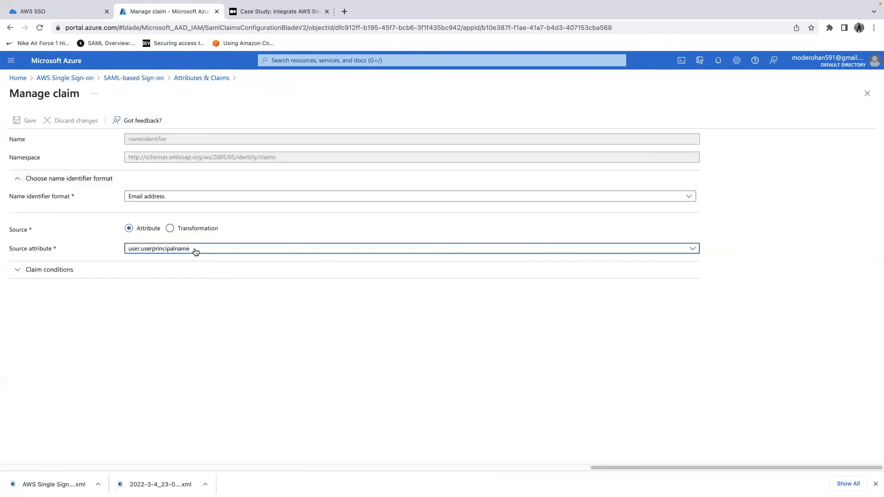
type("user")
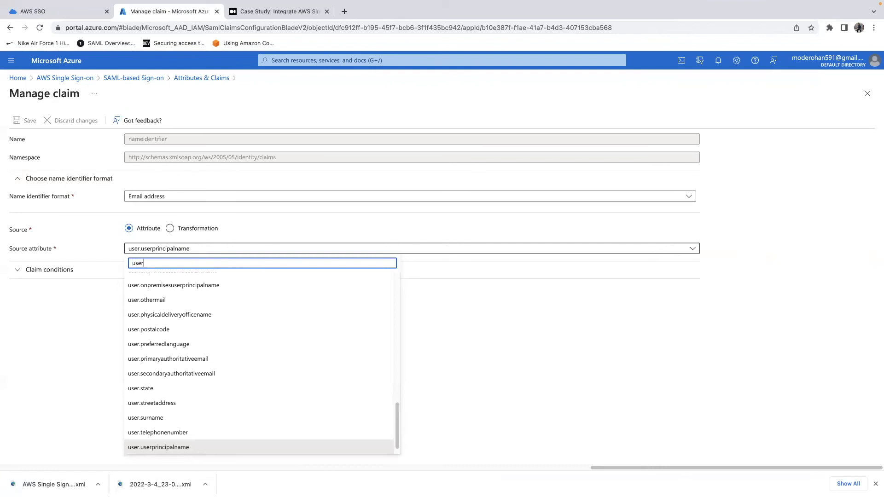
type(".mail")
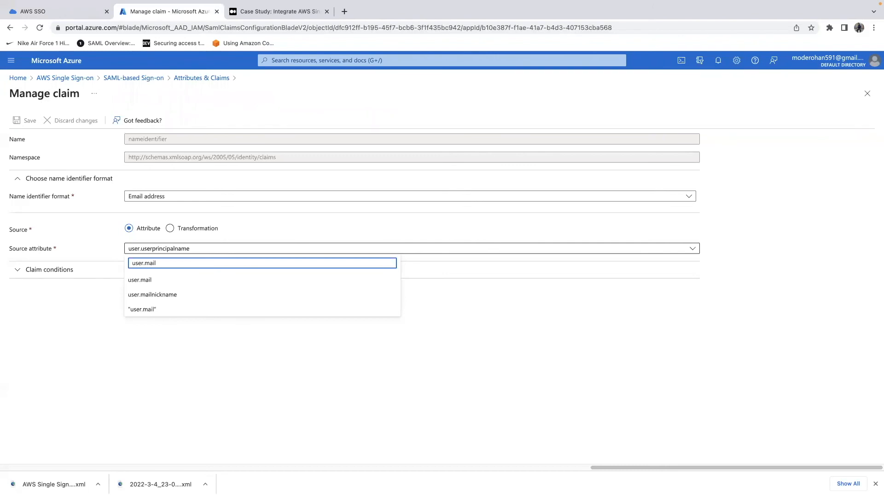
left_click(418, 291)
left_click(204, 252)
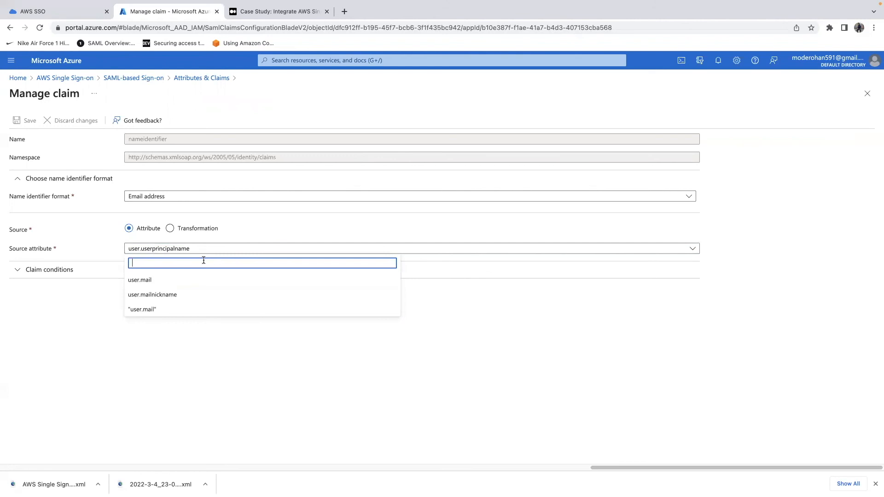
left_click(171, 279)
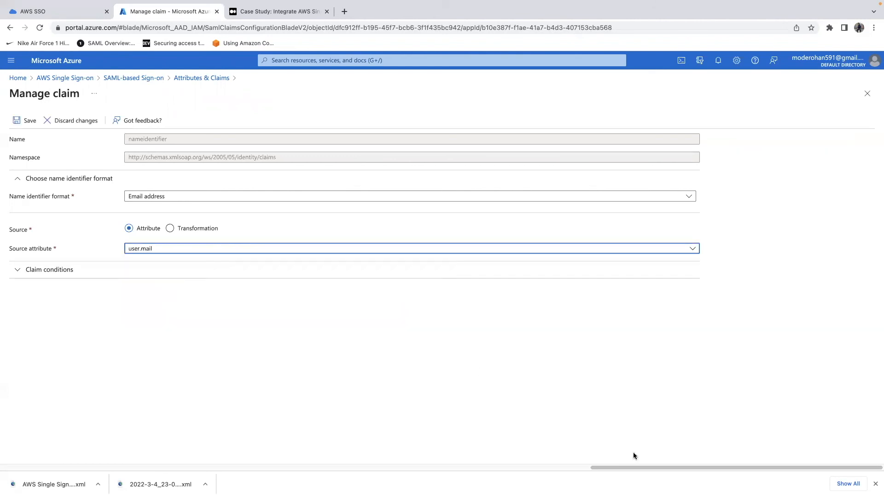
left_click(875, 483)
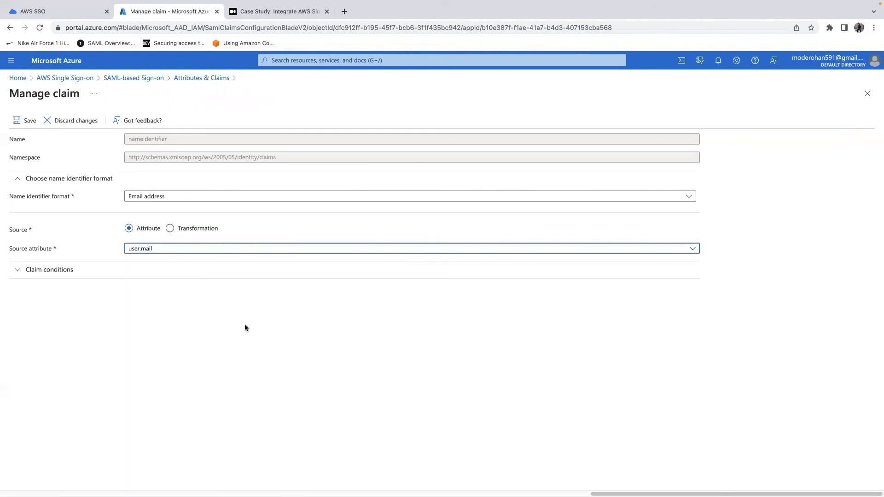
left_click(20, 123)
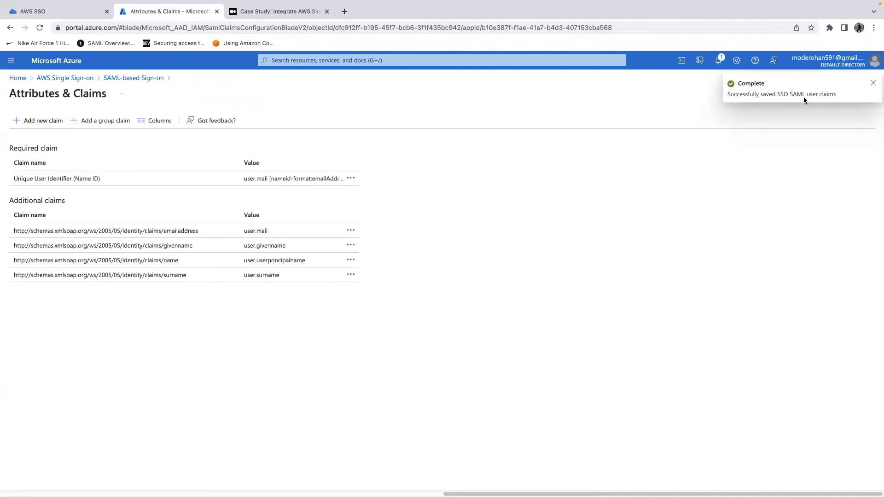
left_click(65, 15)
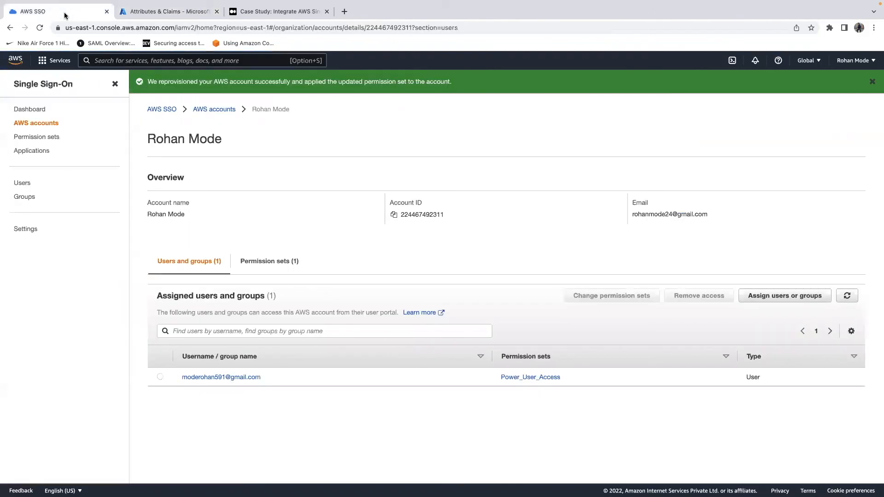
Step: Show the SSO dashboard with the user portal URL, then open a new incognito window
left_click(29, 109)
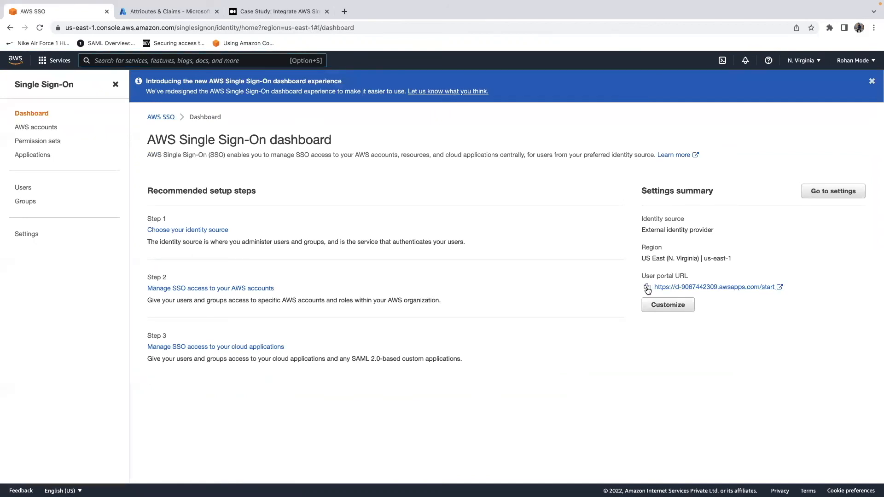
left_click(873, 28)
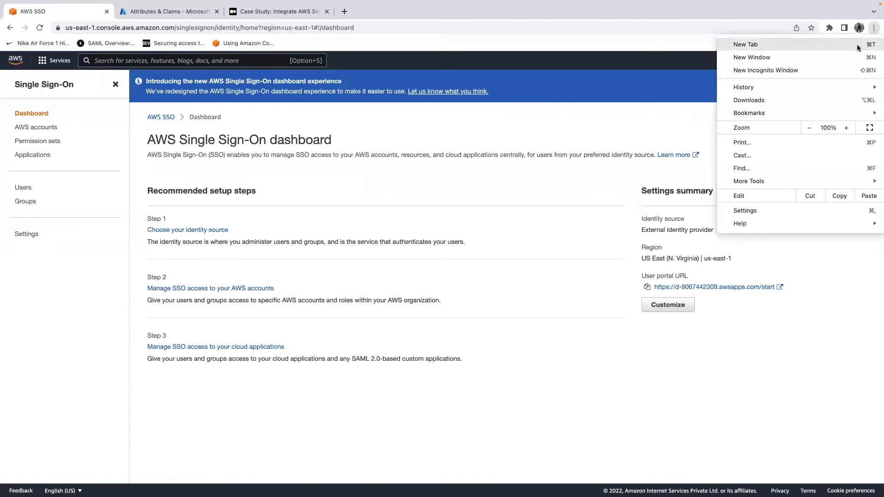
left_click(807, 71)
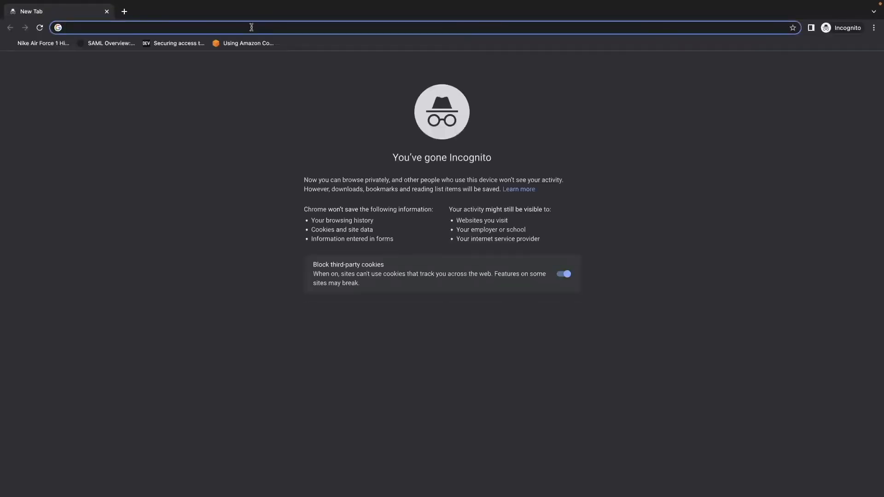
Step: Load the pasted AWS user portal URL and submit the sign-in e-mail address
type("https://d-9067442309.awsapps.com/start")
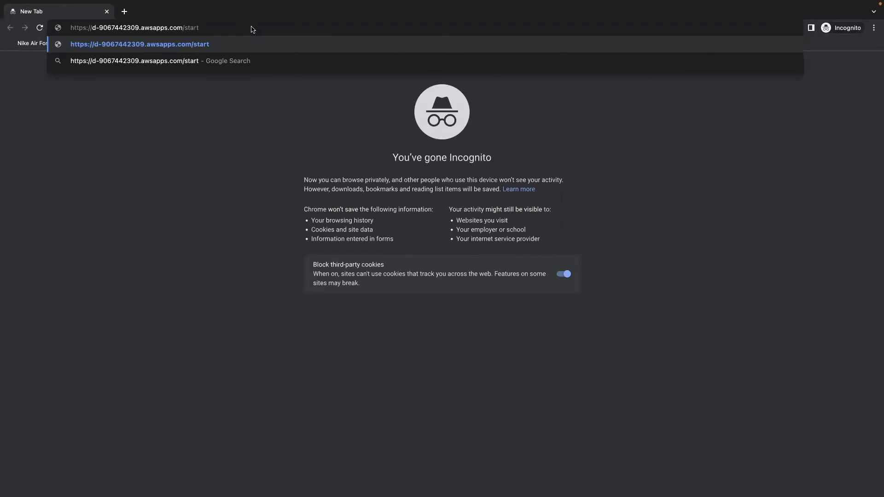
key("Return")
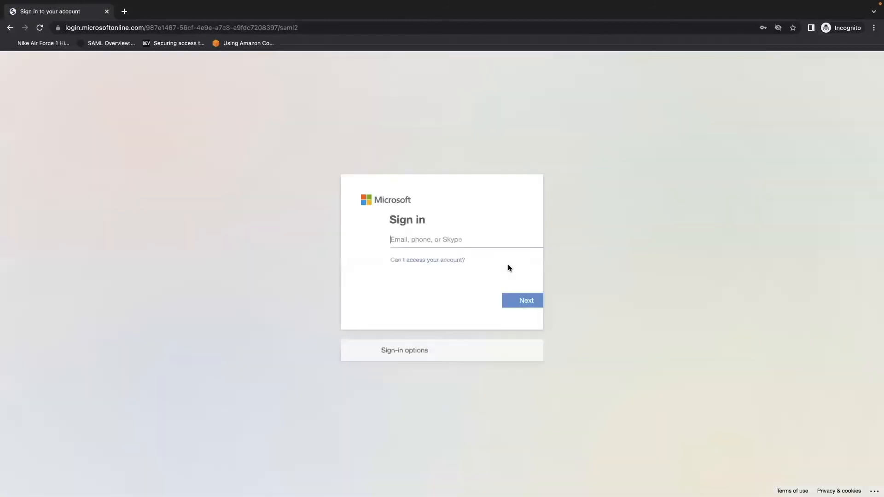
left_click(436, 243)
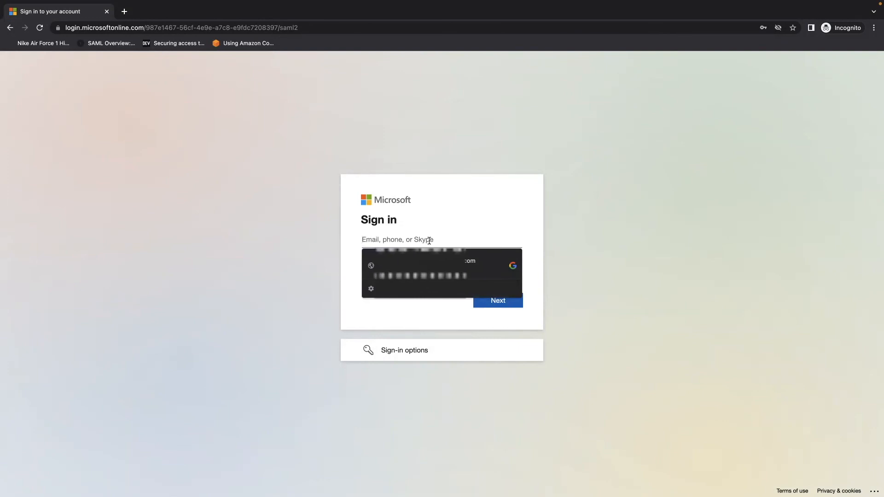
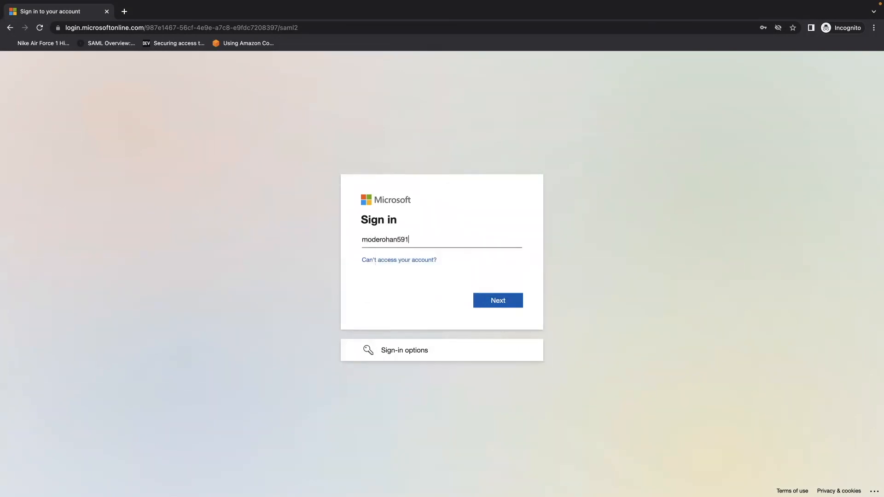
key("Return")
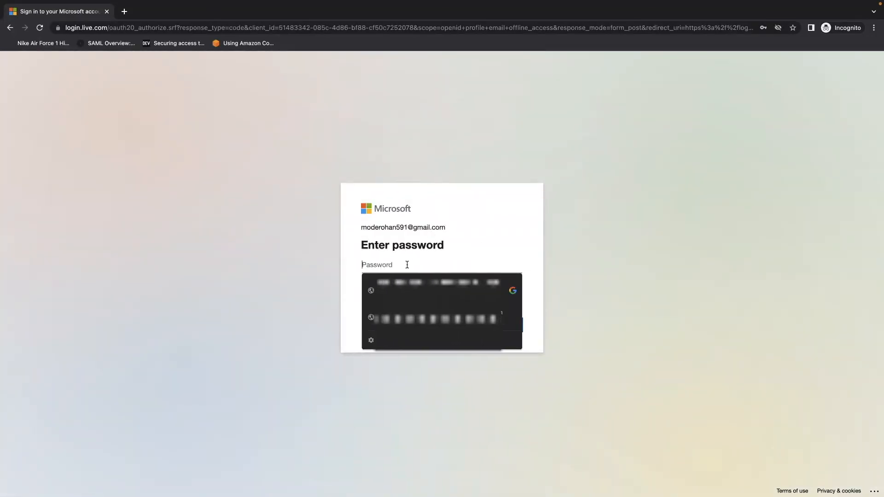
Step: Enter the account password, stay signed in, and verify with the emailed code
type("••••••••••••")
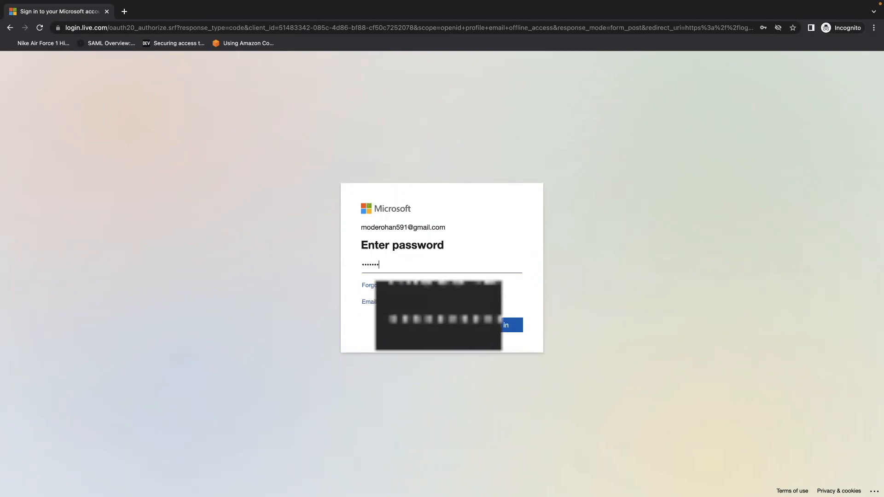
type("•••••")
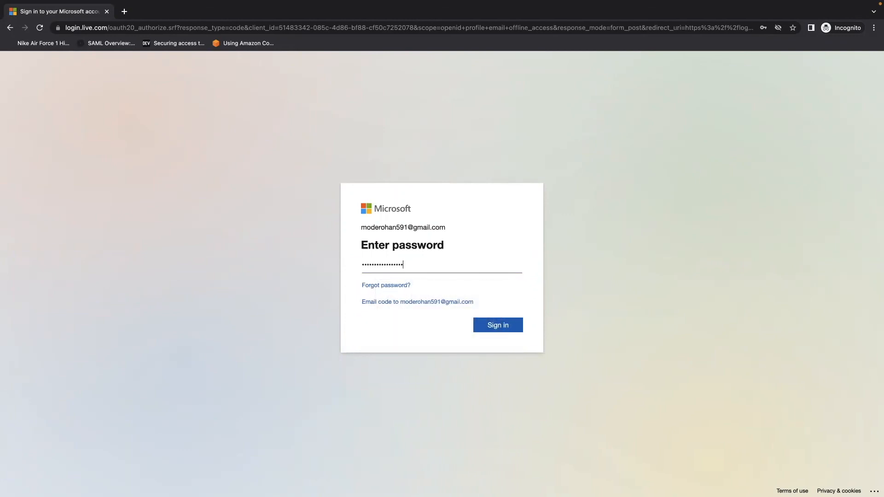
key("Return")
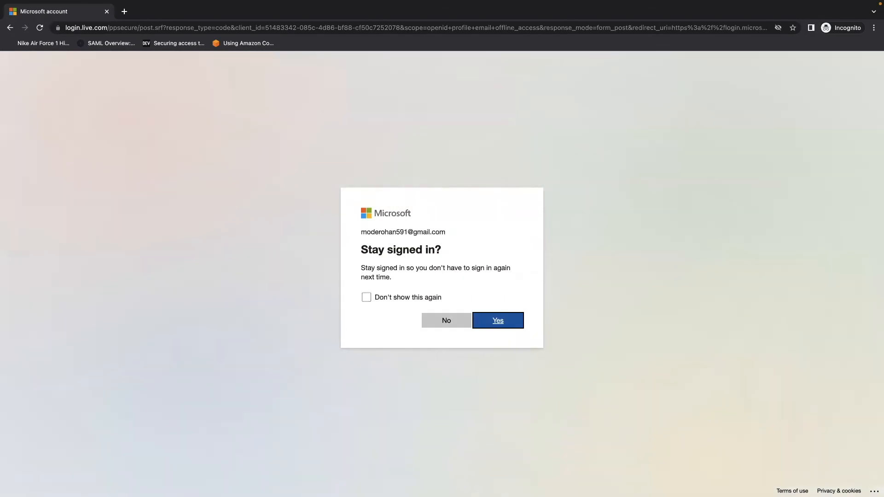
left_click(503, 321)
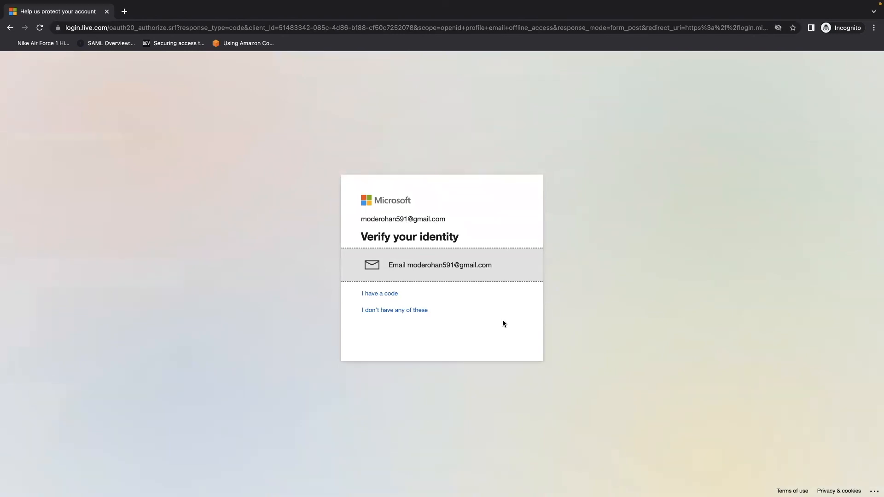
left_click(437, 273)
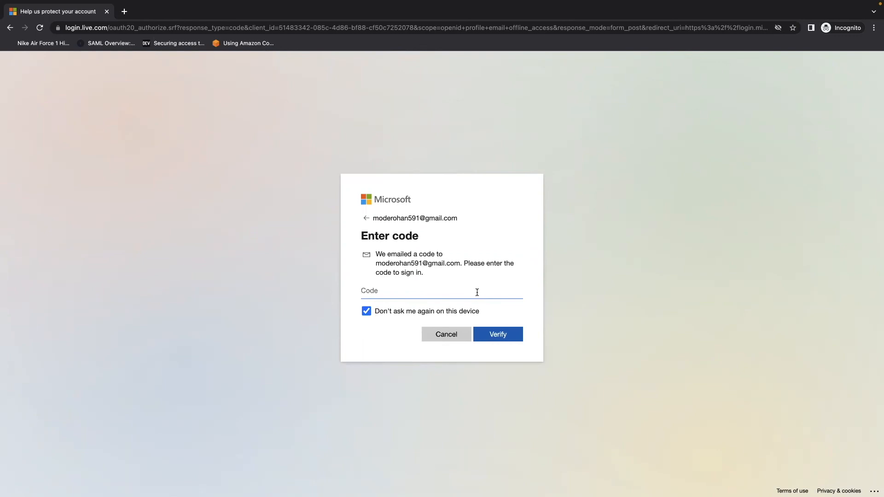
left_click(516, 336)
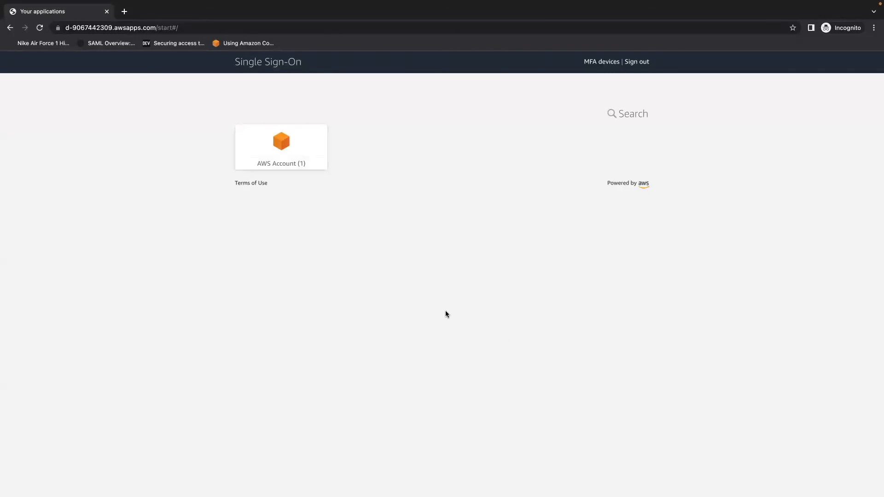
Step: Expand the AWS Account and open its Management console as Power_User_Access
left_click(272, 146)
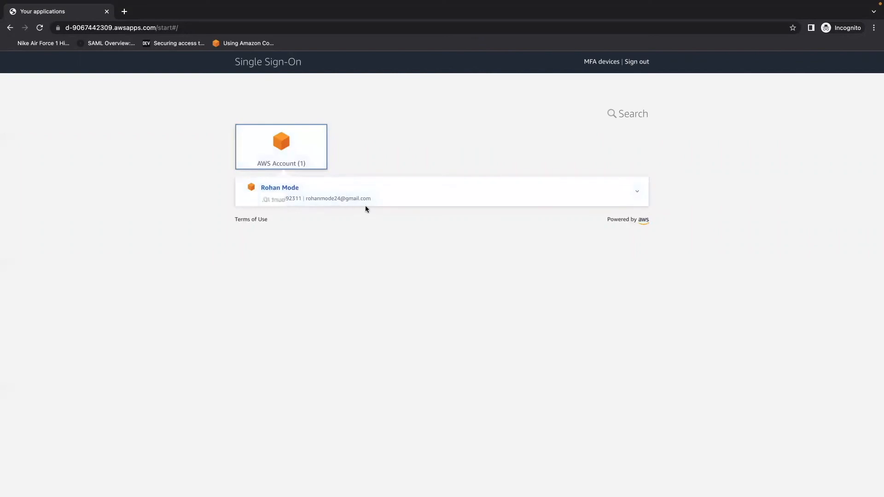
left_click(340, 189)
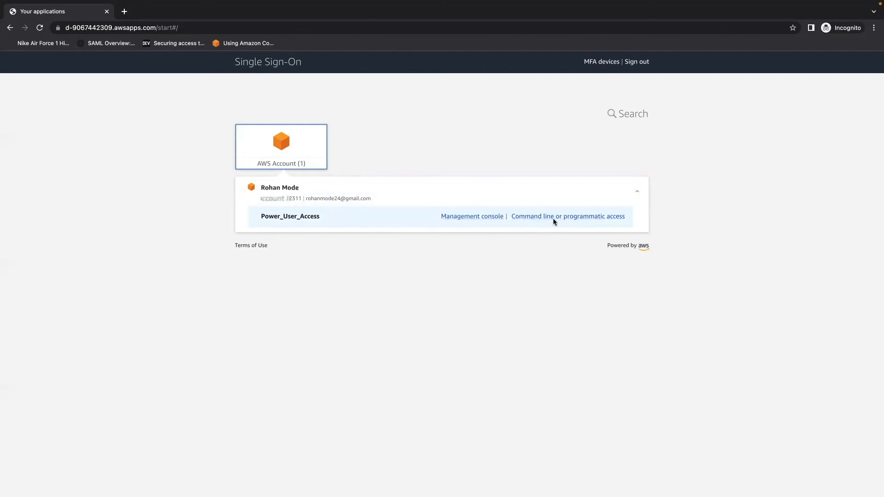
left_click(472, 221)
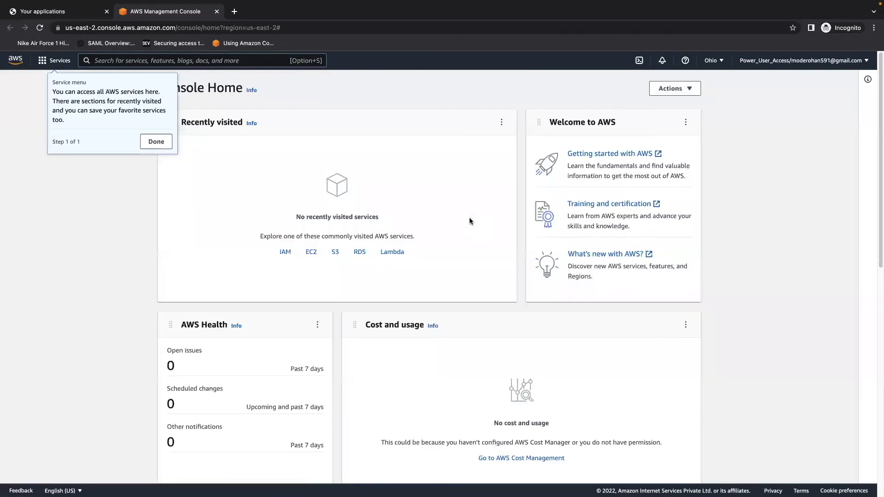
Step: Dismiss the tour and open the S3 service via a search for 'AWS s3'
left_click(156, 143)
left_click(167, 61)
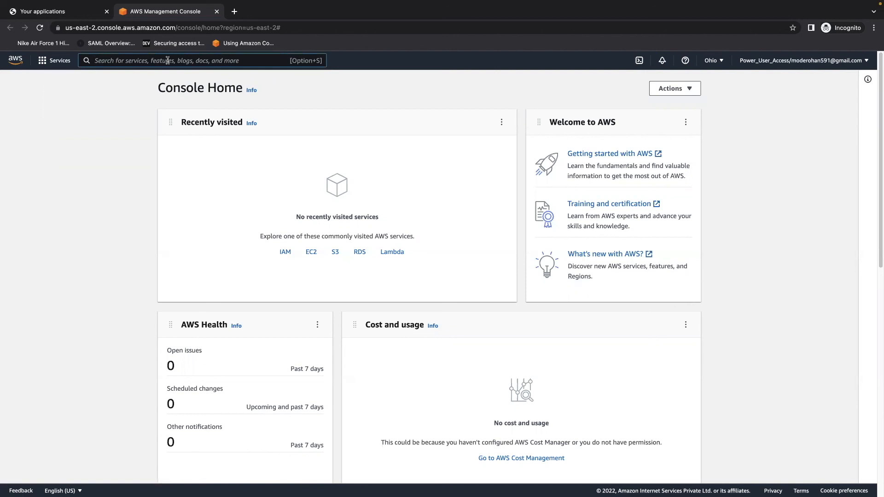
type("AWS")
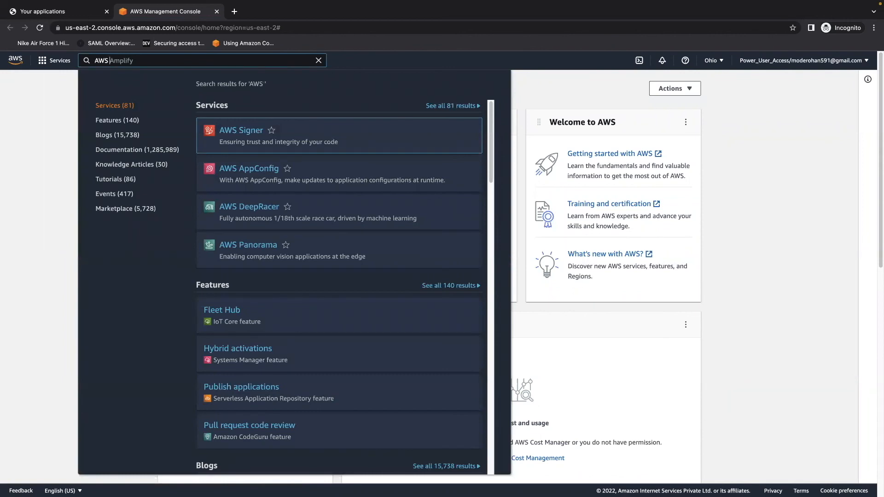
type("s3")
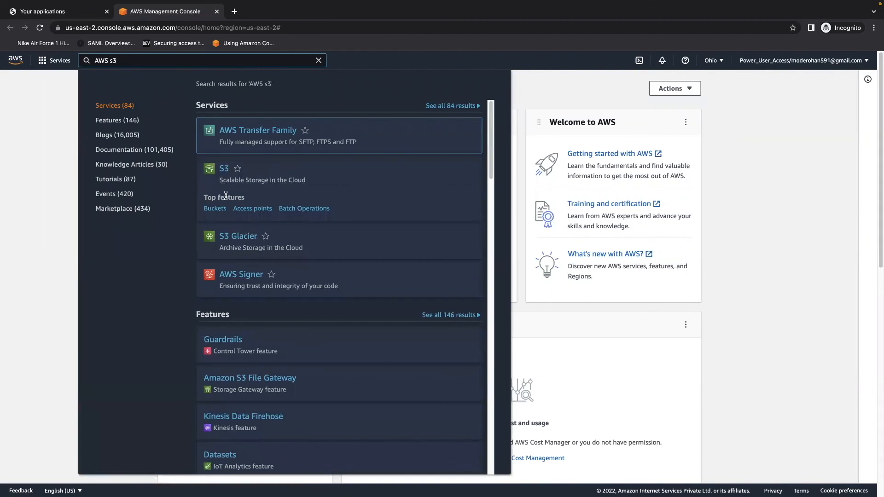
left_click(225, 170)
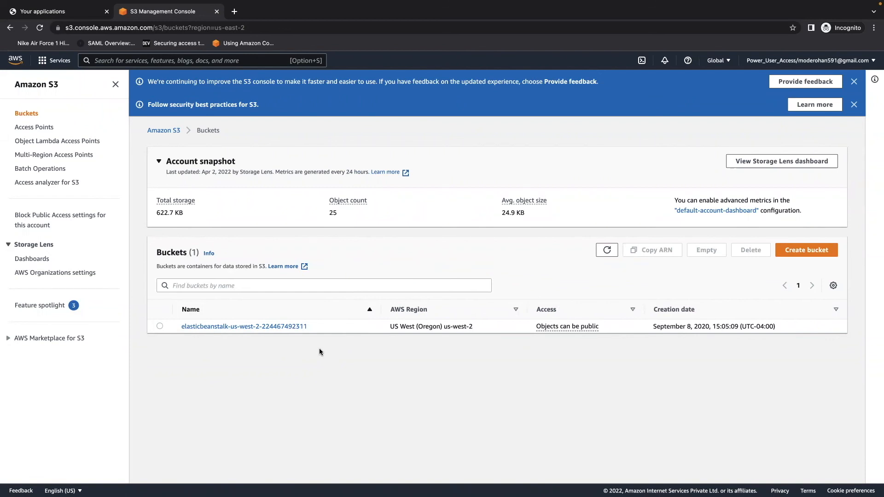
Step: Search for IAM and open the IAM console in a new tab
left_click(210, 60)
type("IAM")
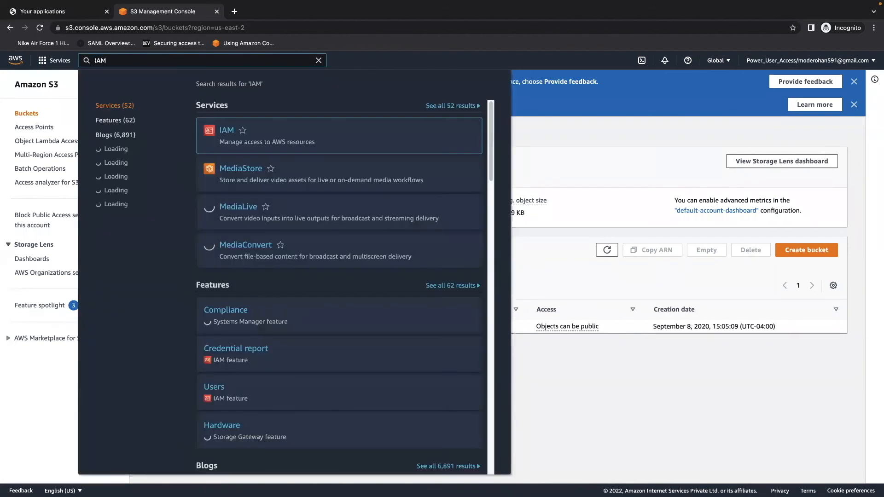
right_click(222, 135)
left_click(244, 140)
left_click(272, 10)
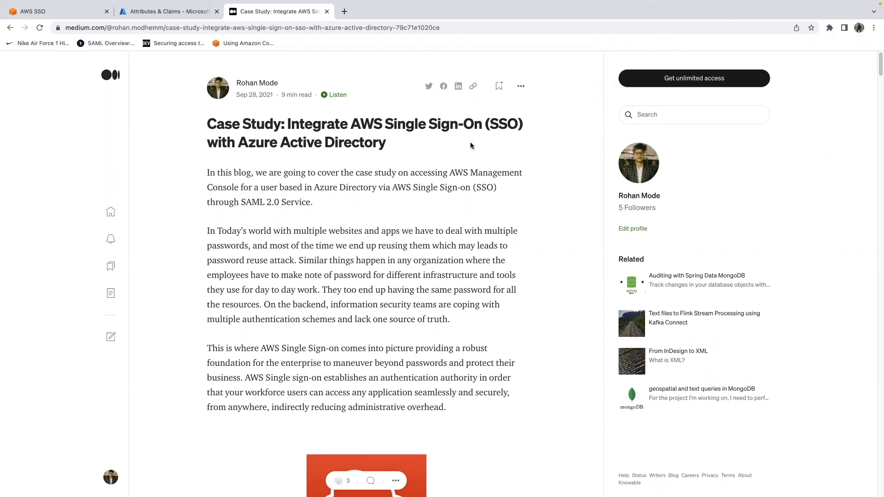
scroll(445, 274, "down", 12)
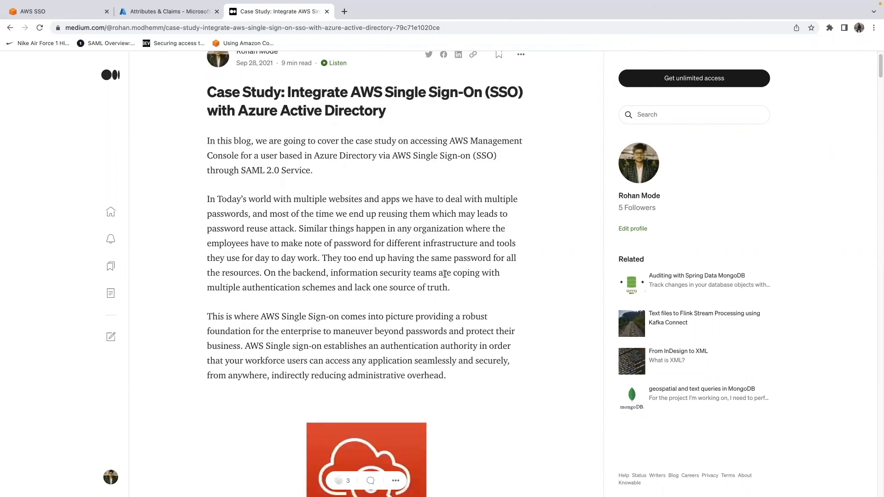
scroll(445, 274, "down", 9)
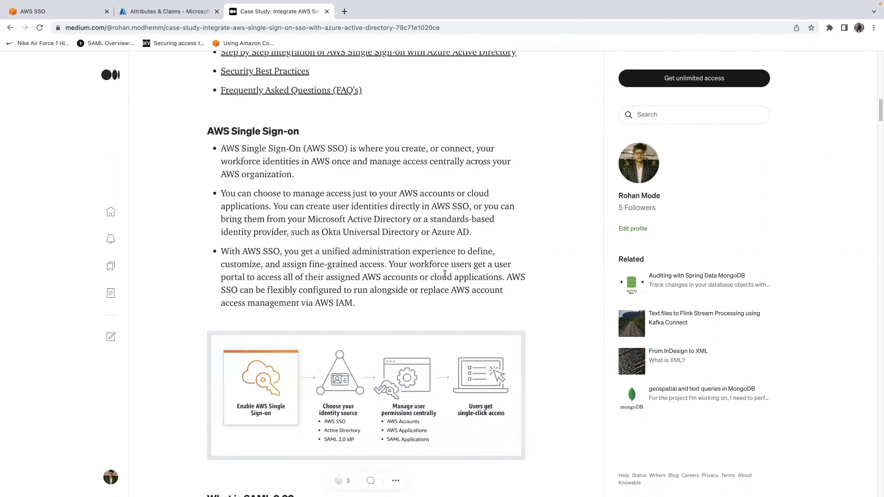
scroll(445, 274, "down", 5)
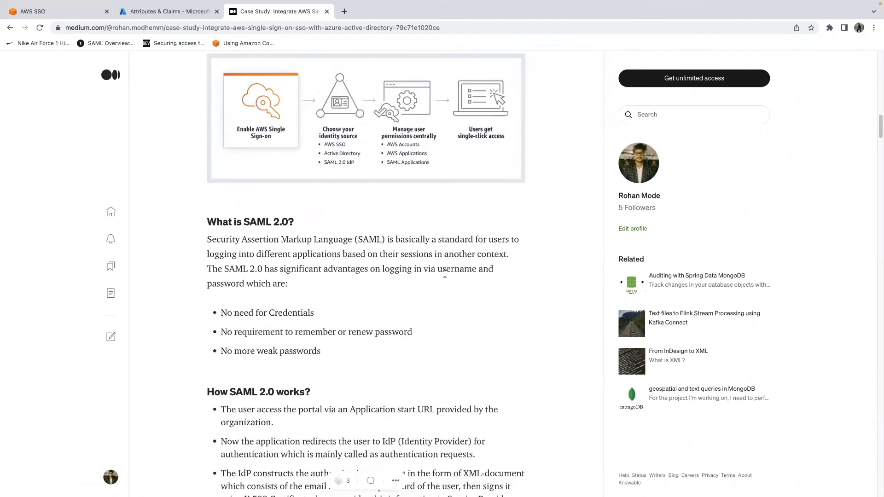
scroll(445, 274, "down", 6)
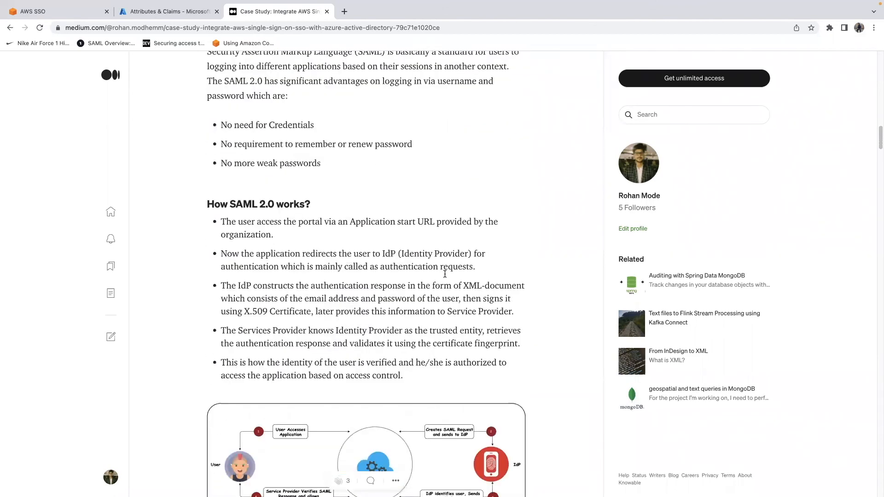
scroll(445, 274, "down", 20)
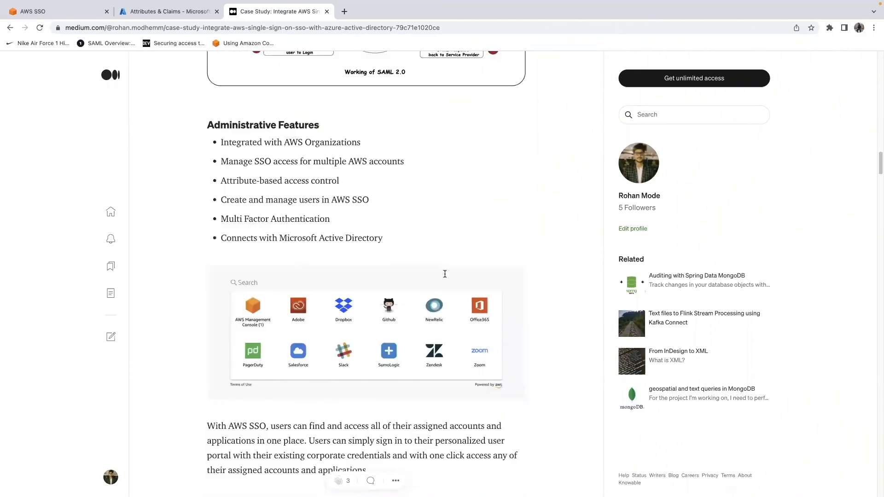
scroll(445, 274, "down", 20)
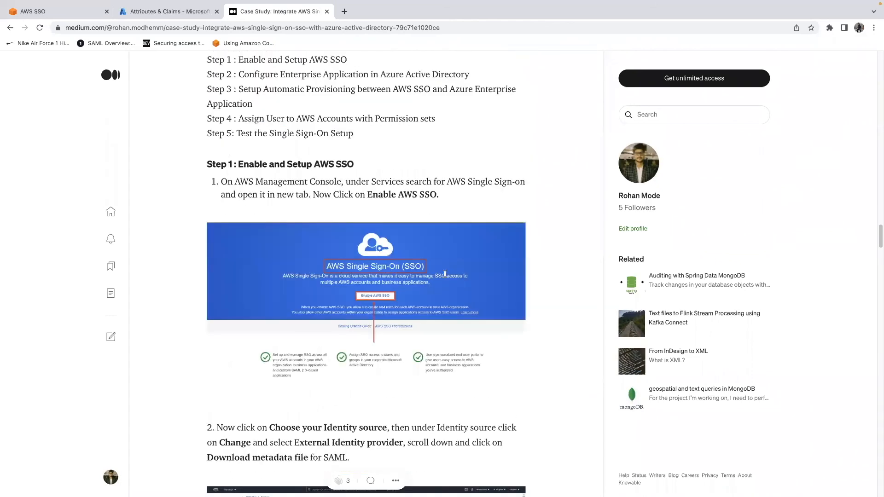
scroll(445, 274, "down", 12)
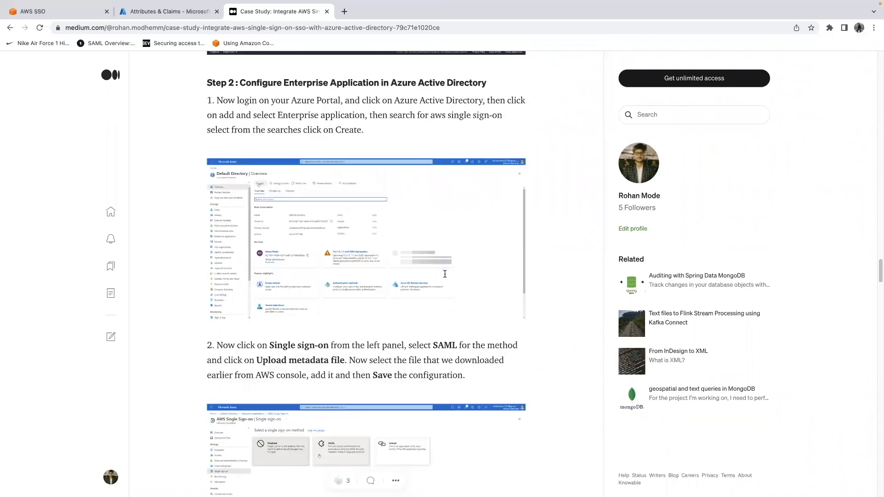
scroll(445, 274, "up", 17)
scroll(445, 274, "up", 20)
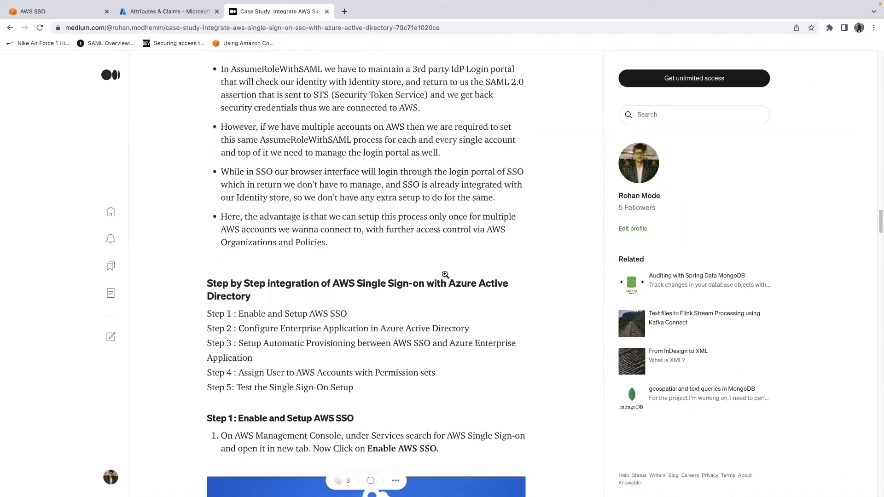
scroll(445, 275, "up", 15)
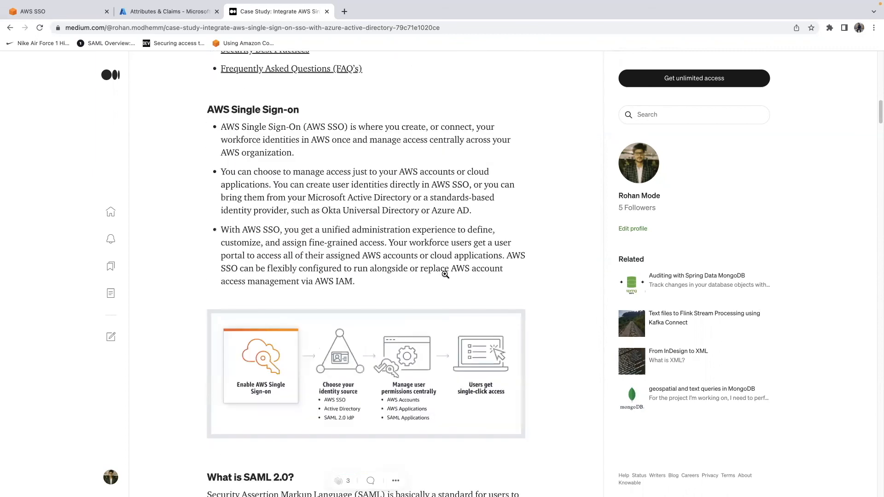
scroll(445, 274, "up", 6)
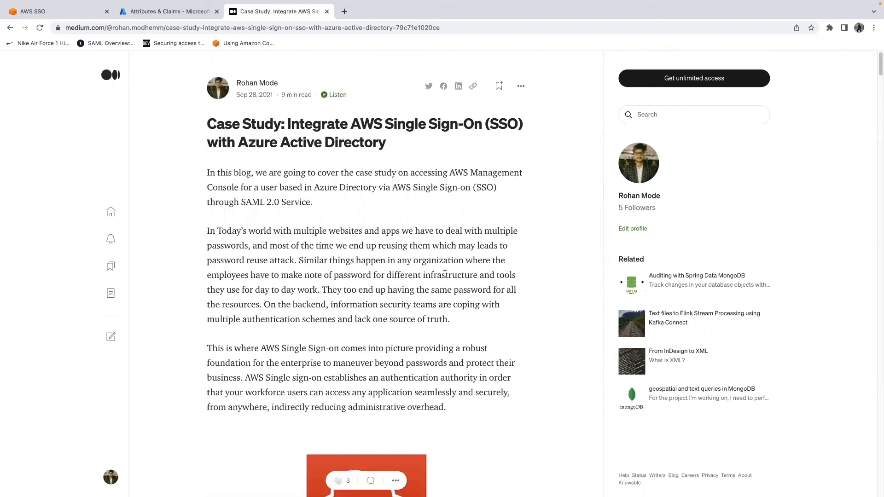